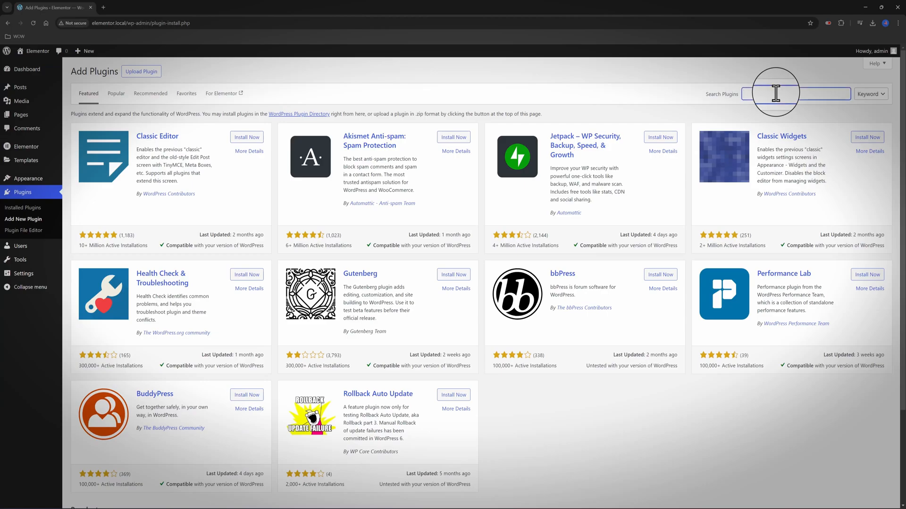
Search for 'White Label', install and activate White Label CMS, then go back to the dashboard
type("White Label")
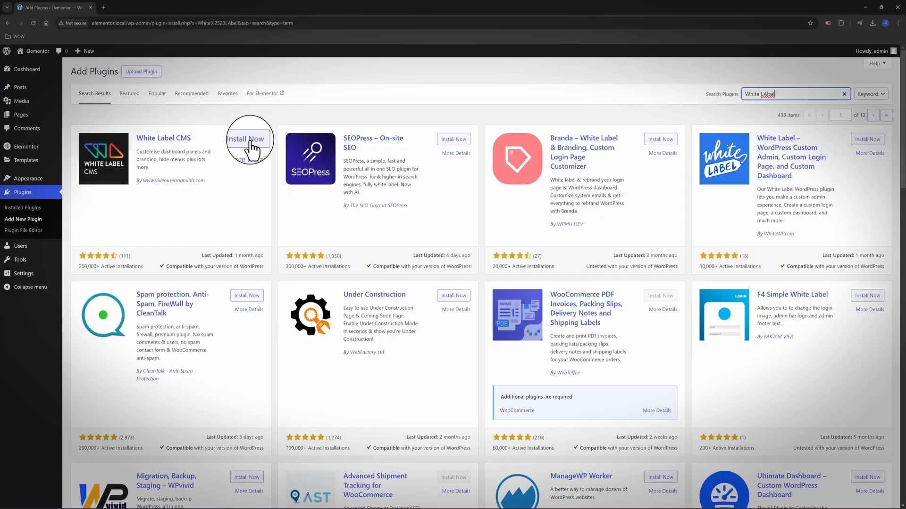
left_click(251, 144)
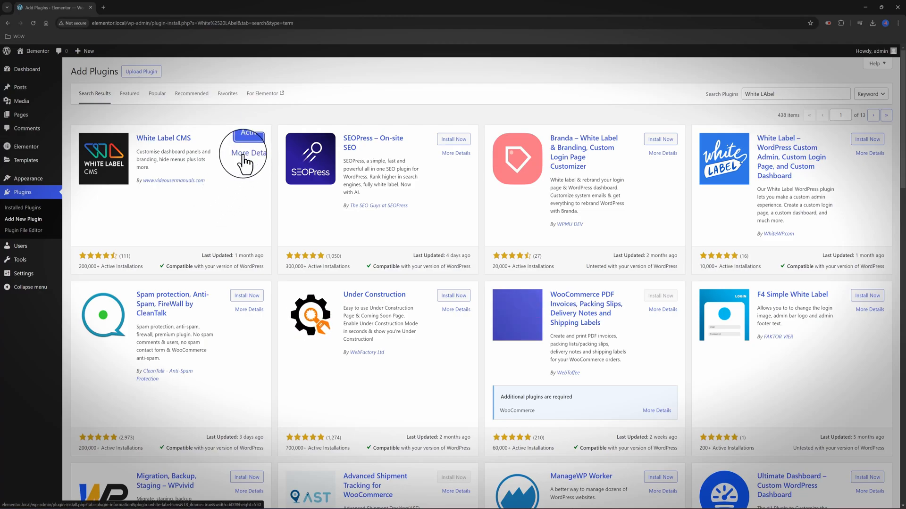
left_click(255, 143)
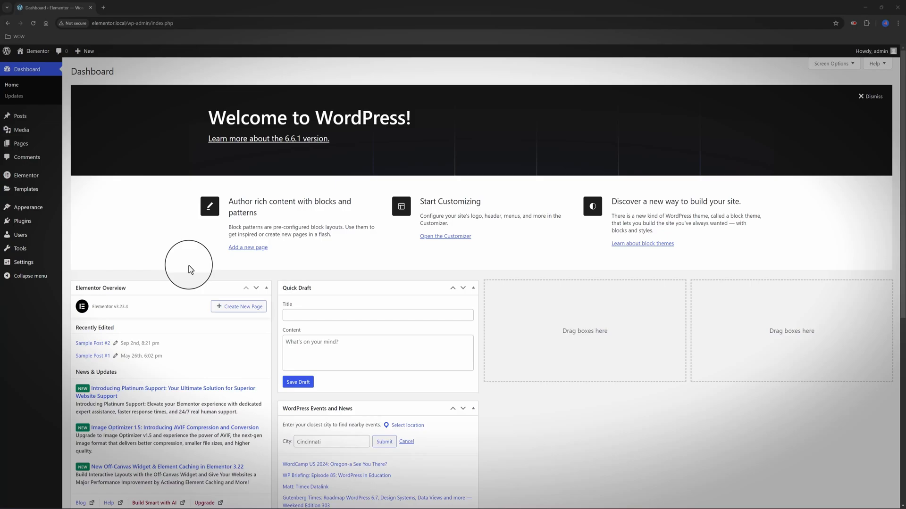
left_click(81, 212)
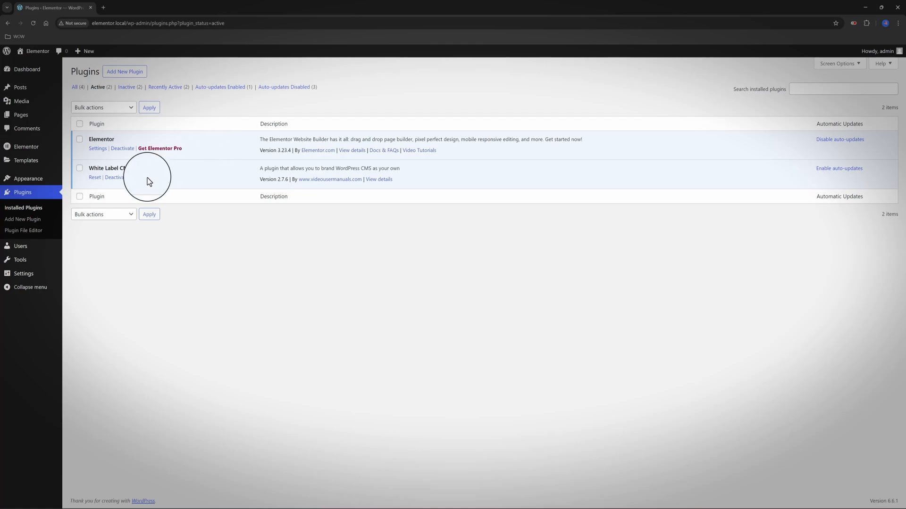
left_click(34, 71)
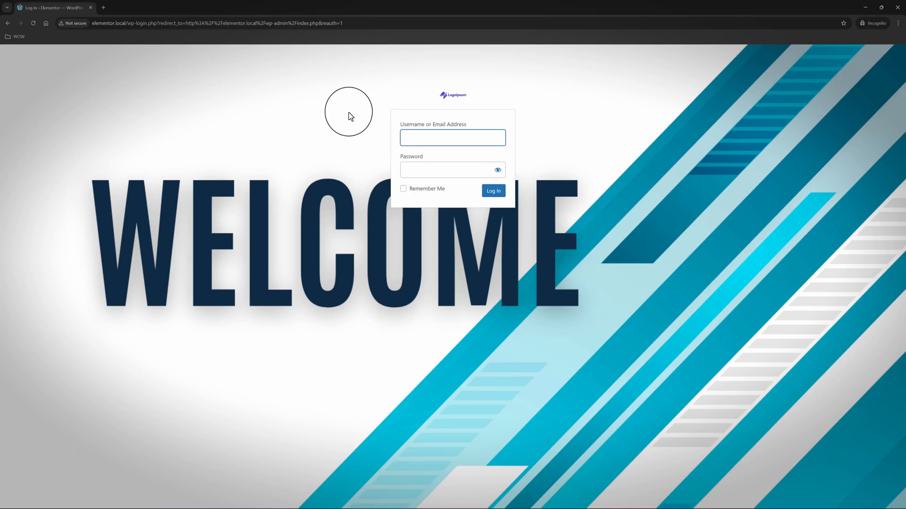
type("admin")
key("Tab")
type("a")
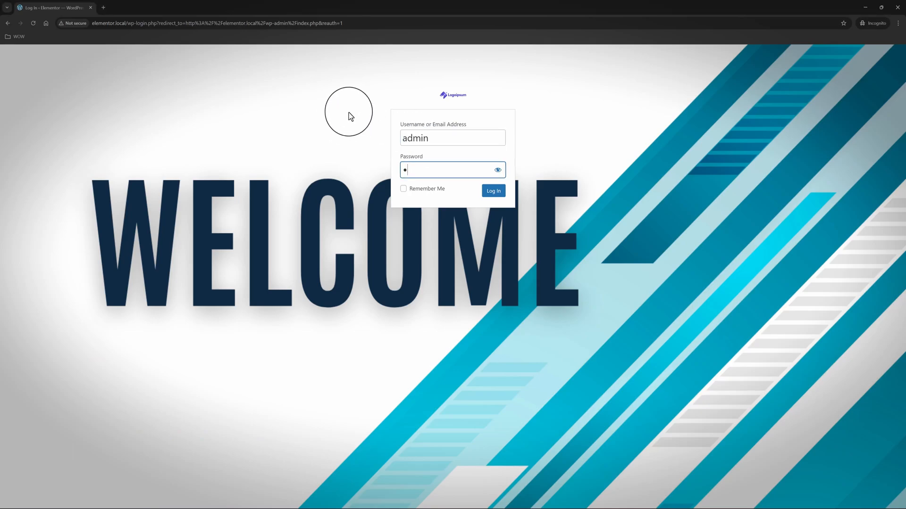
type("dm")
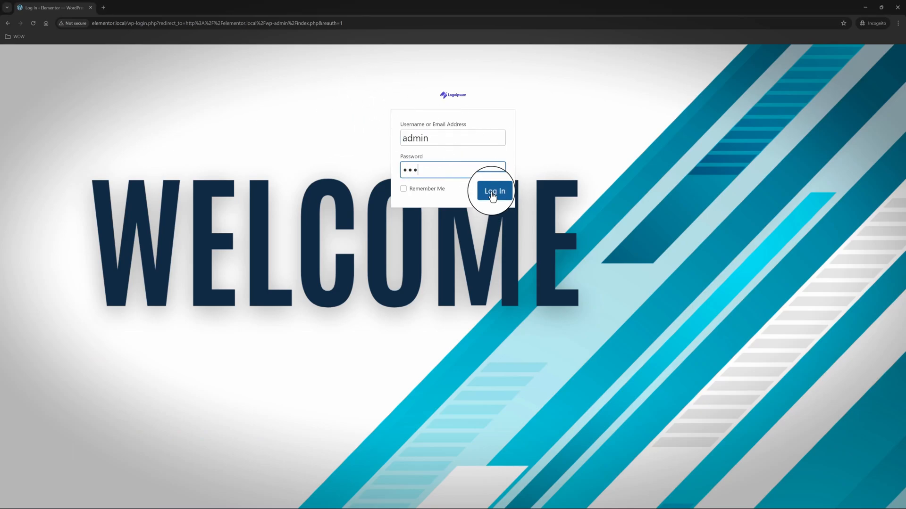
left_click(492, 194)
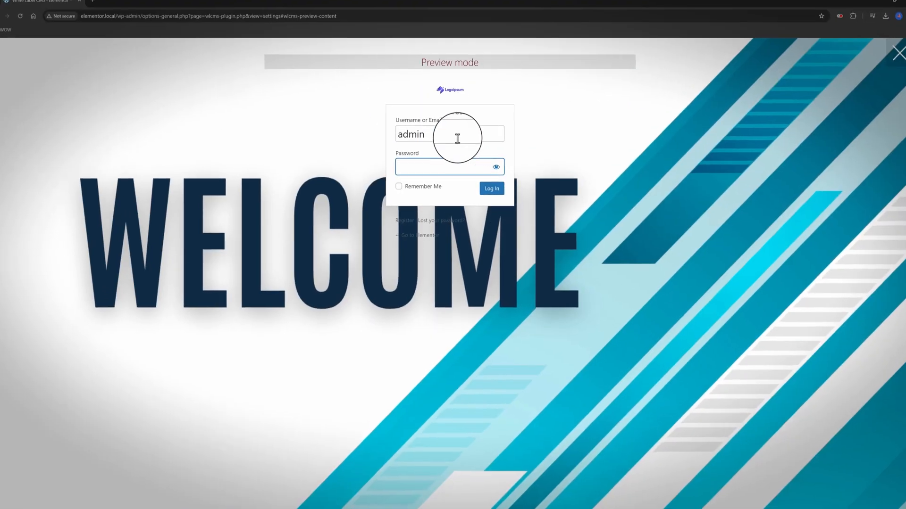
left_click(505, 167)
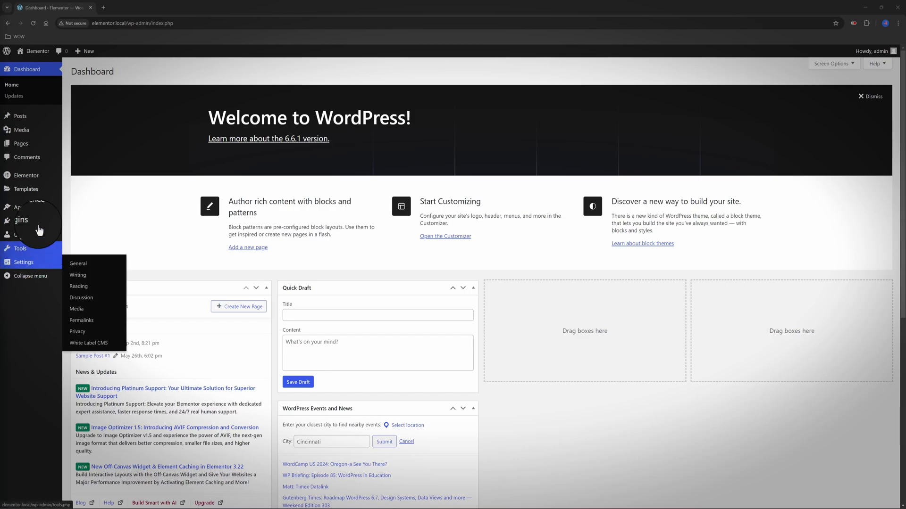
Open Settings > White Label CMS and show its Branding options
mouse_move(31, 149)
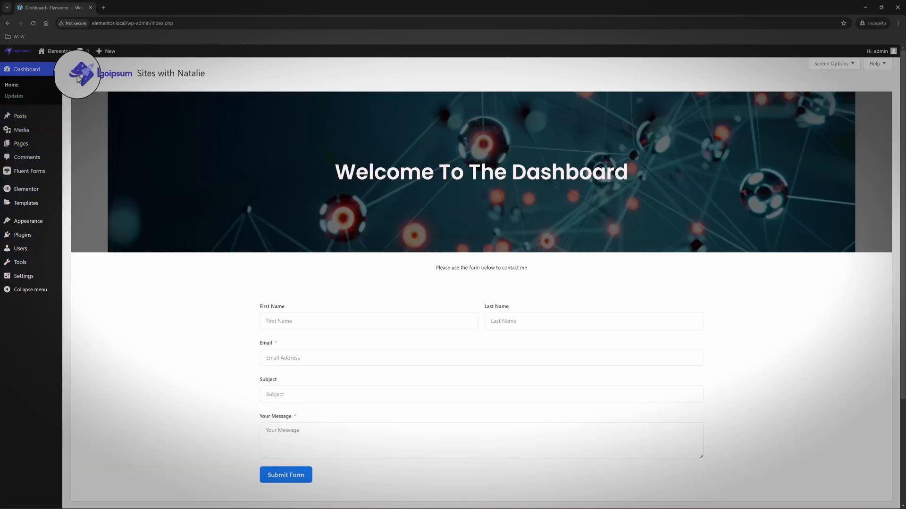
scroll(97, 82, "down", 1)
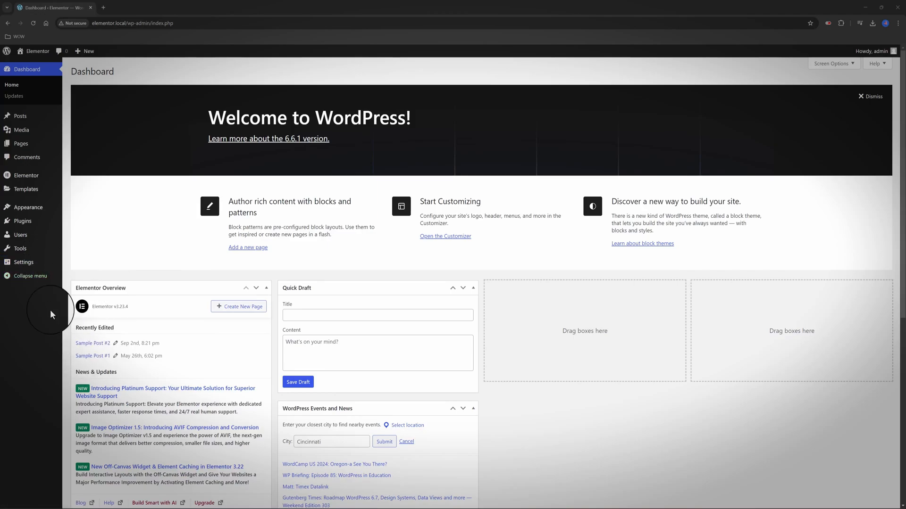
mouse_move(20, 265)
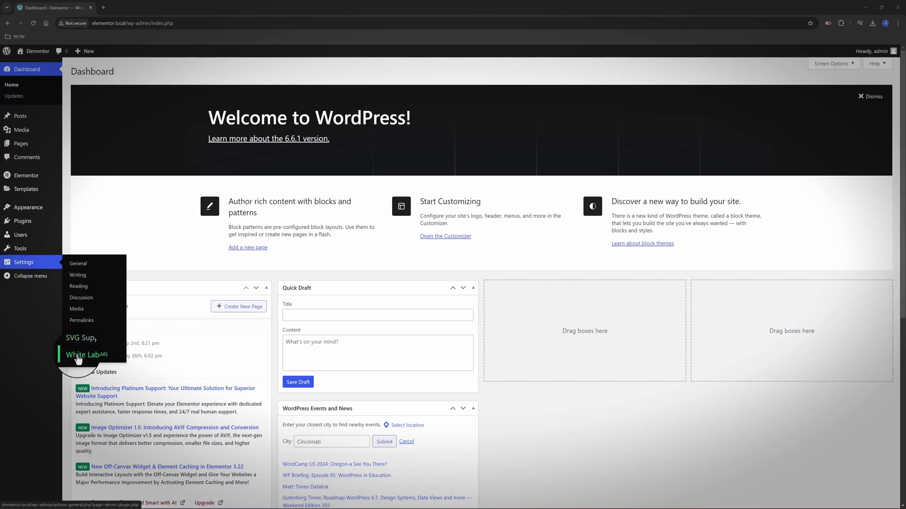
left_click(78, 357)
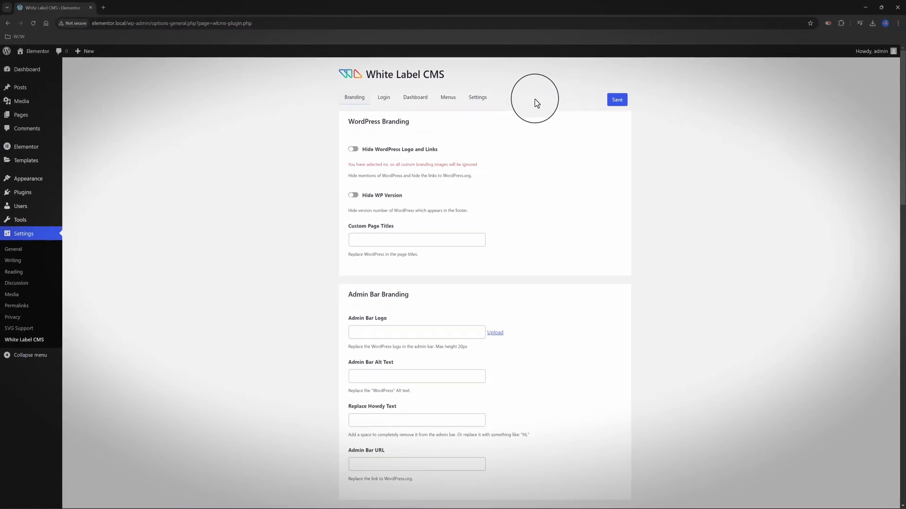
left_click(355, 98)
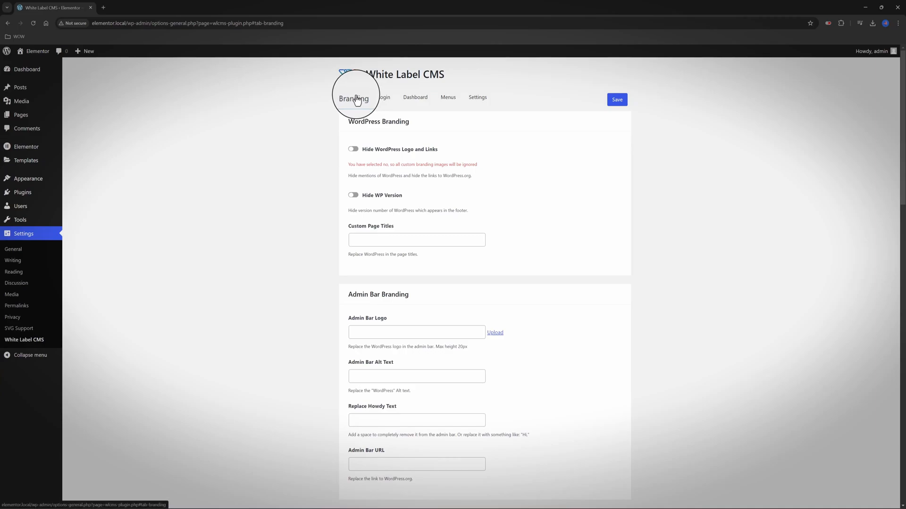
Switch on Hide WordPress Logo and Links and Hide WP Version
left_click(356, 150)
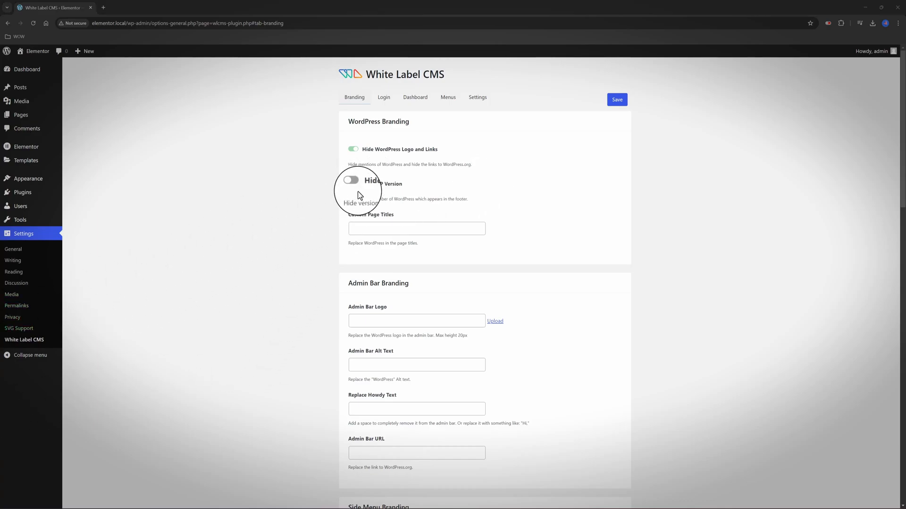
left_click_drag(366, 186, 428, 192)
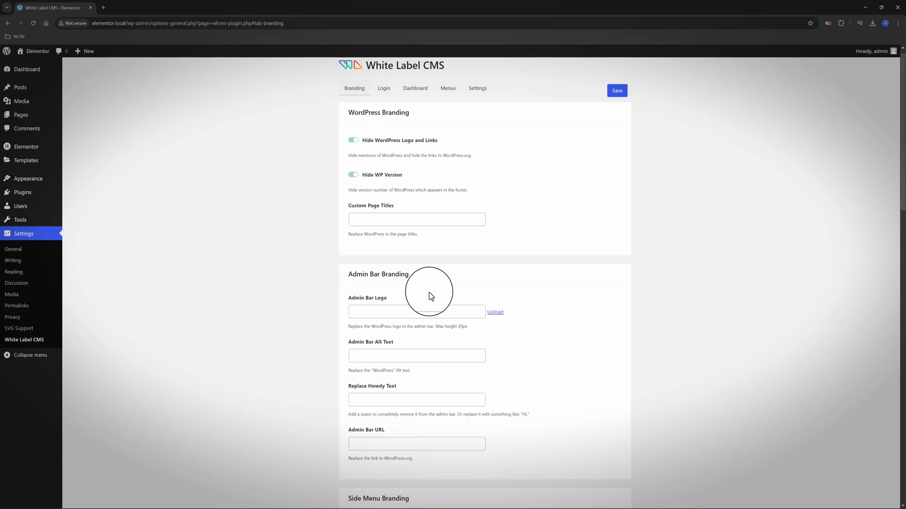
Choose the Logoipsum image from the Media Library as the Admin Bar Logo
left_click(495, 314)
left_click(120, 164)
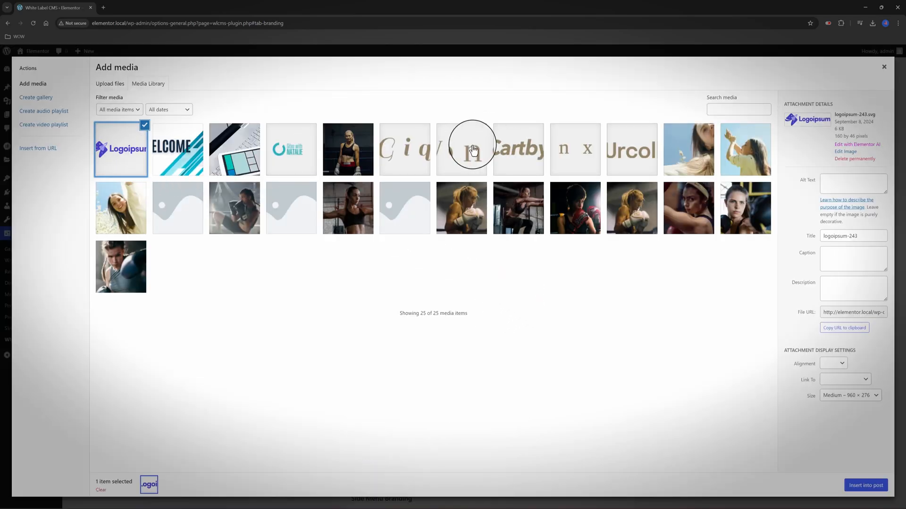
left_click(866, 485)
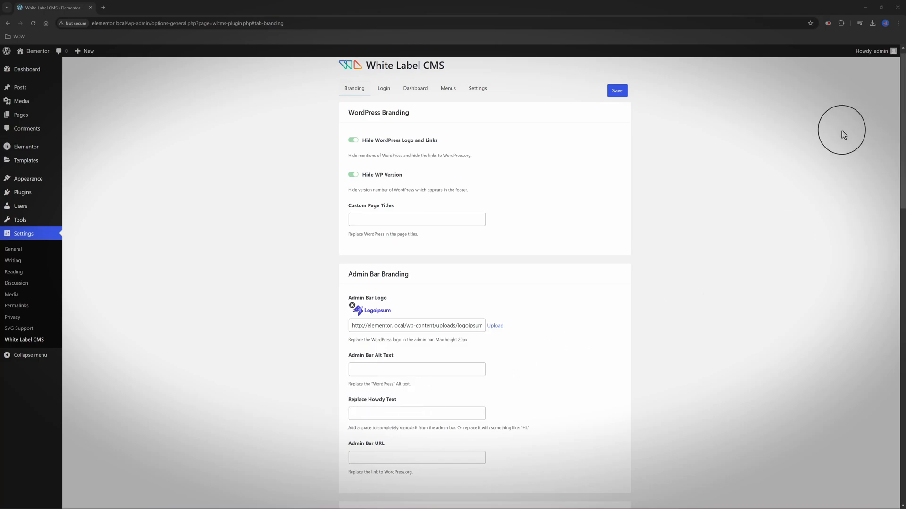
mouse_move(872, 55)
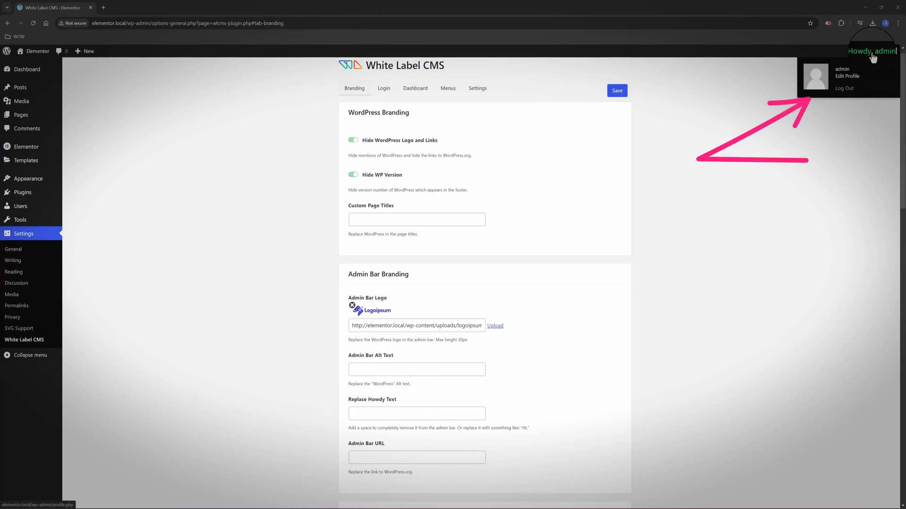
Replace the Howdy text with 'Hi,' and keep the Gutenberg Exit Button as Exit Icon
left_click(365, 414)
type("Hi,")
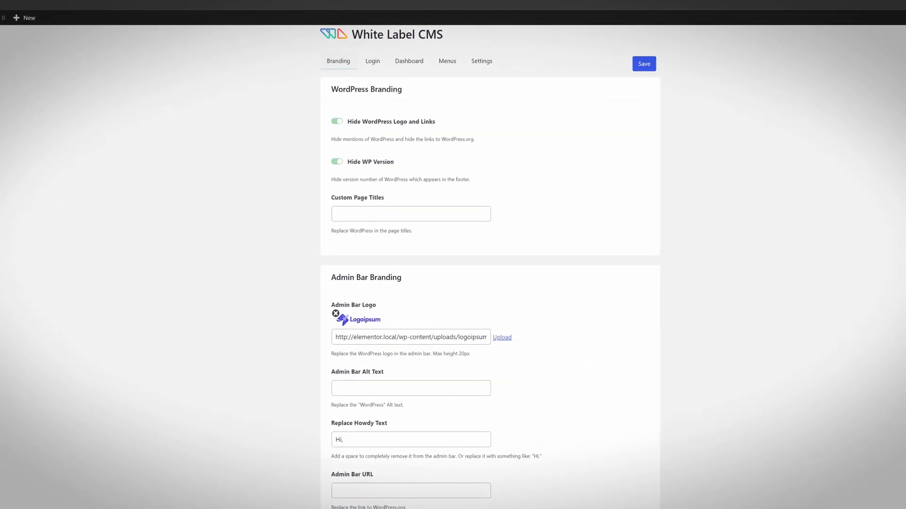
scroll(382, 372, "down", 2)
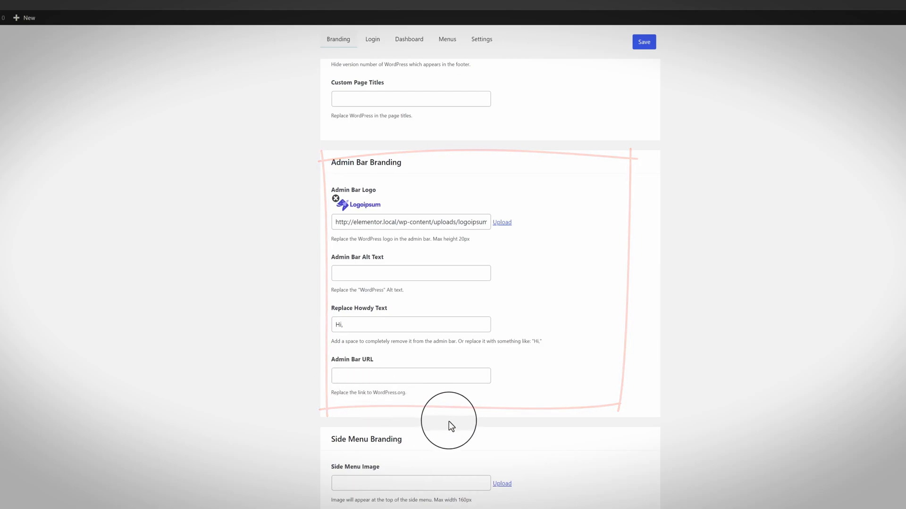
scroll(486, 446, "down", 3)
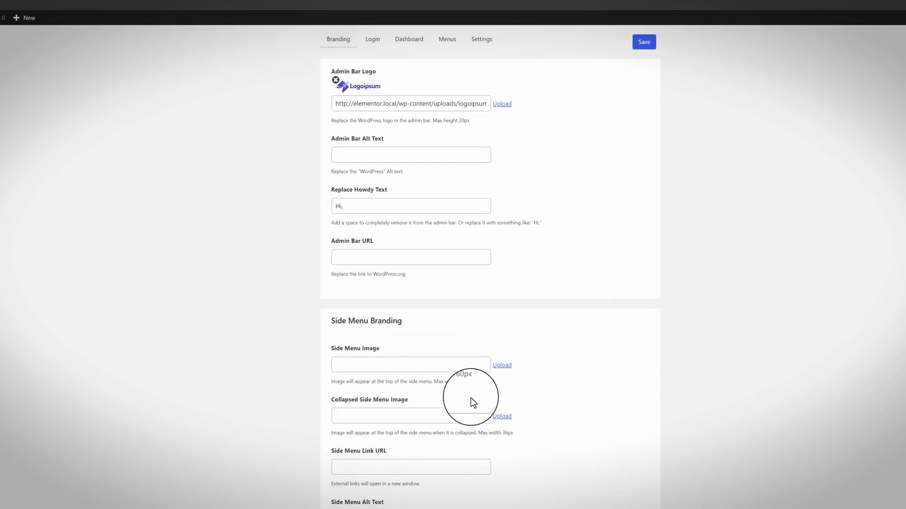
scroll(470, 398, "down", 1)
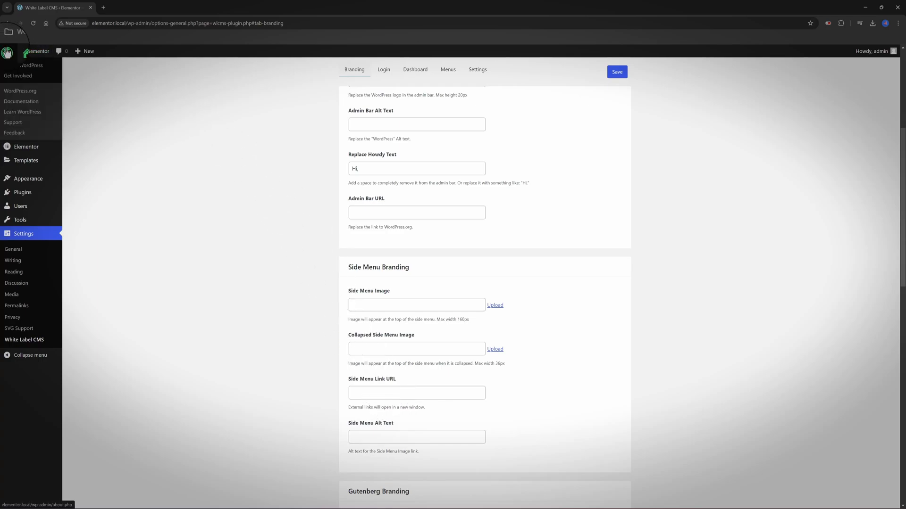
scroll(320, 385, "down", 3)
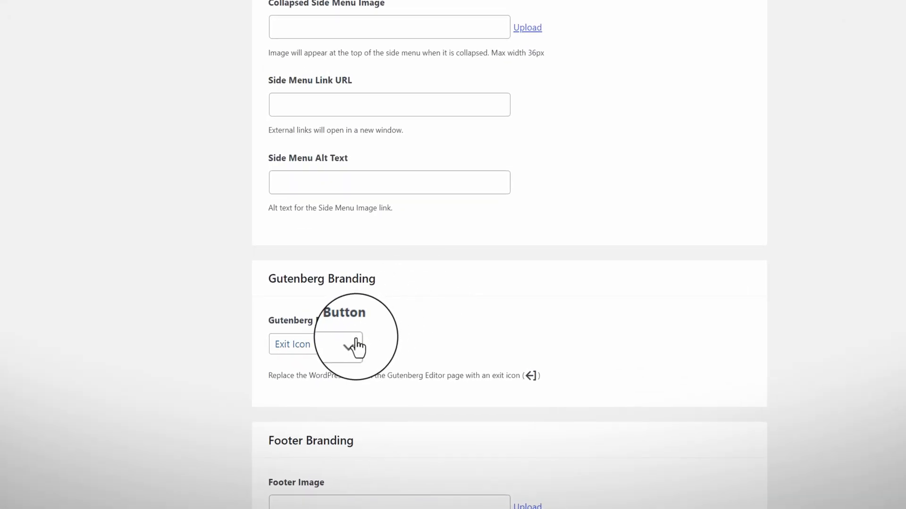
left_click(356, 338)
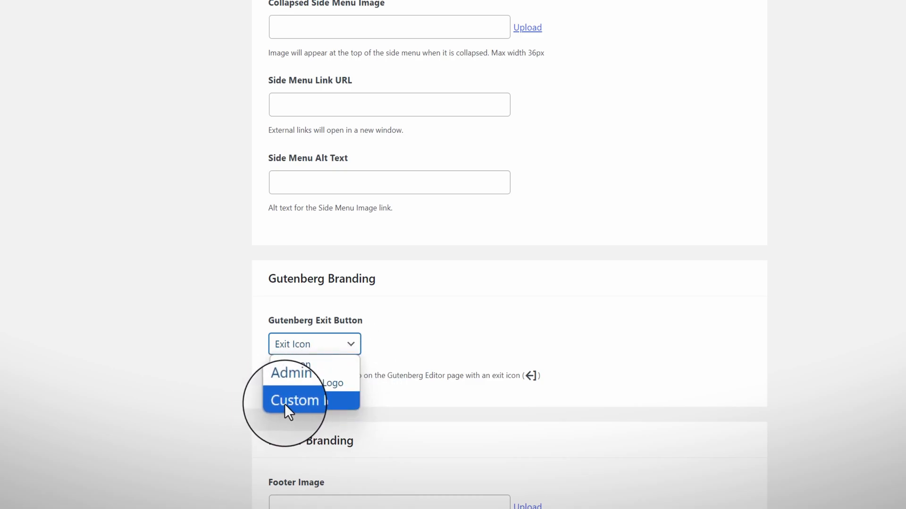
left_click(502, 313)
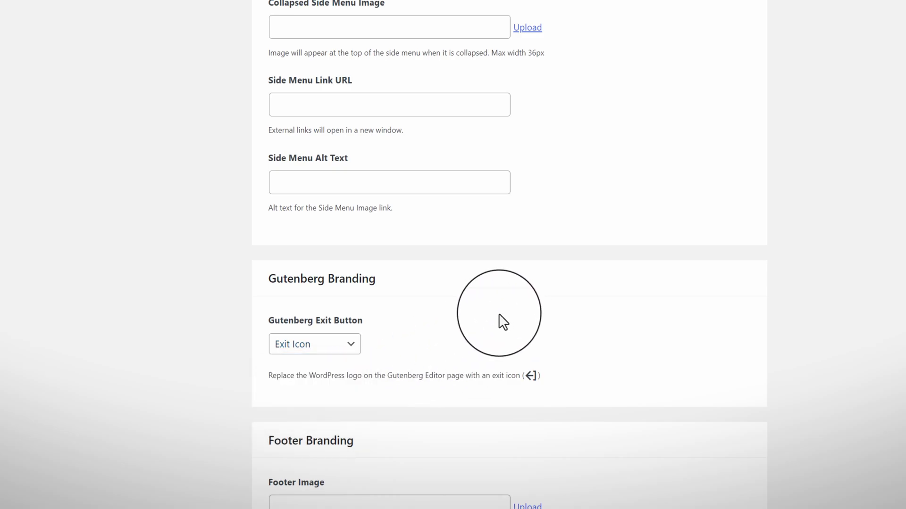
Look through the footer options, cancelling the footer image picker and editing footer URL and HTML fields
scroll(606, 331, "down", 4)
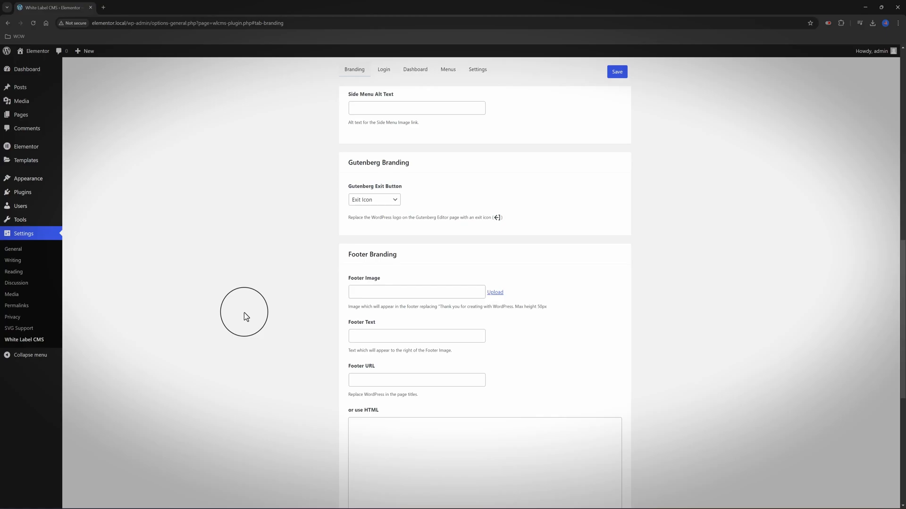
left_click(505, 293)
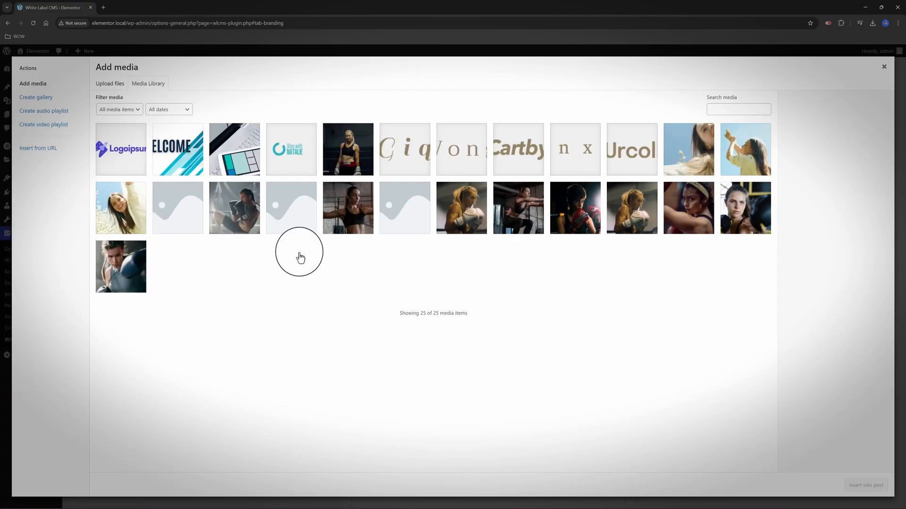
key("Escape")
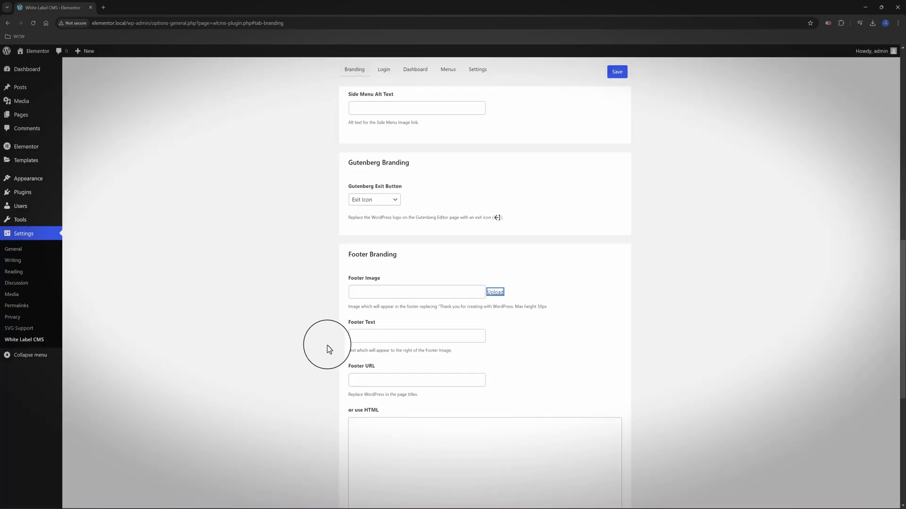
left_click(368, 383)
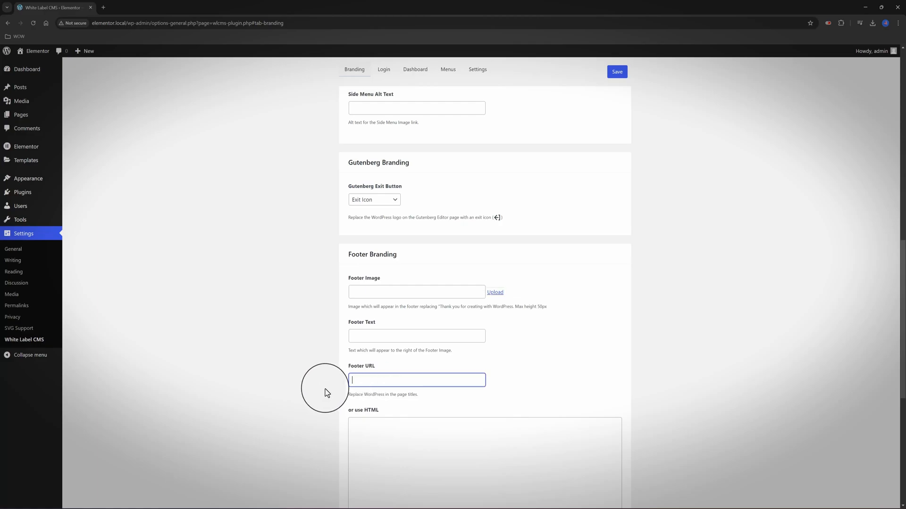
left_click(328, 387)
scroll(328, 387, "down", 3)
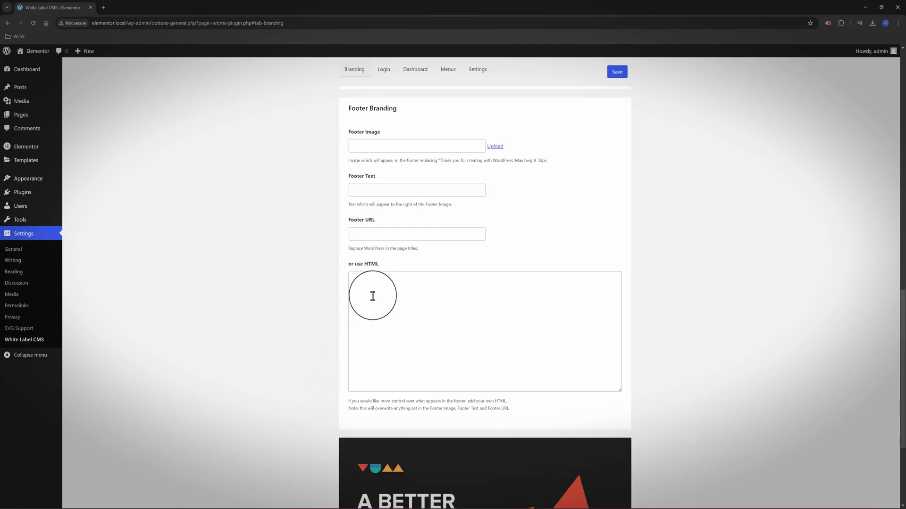
left_click_drag(342, 269, 383, 269)
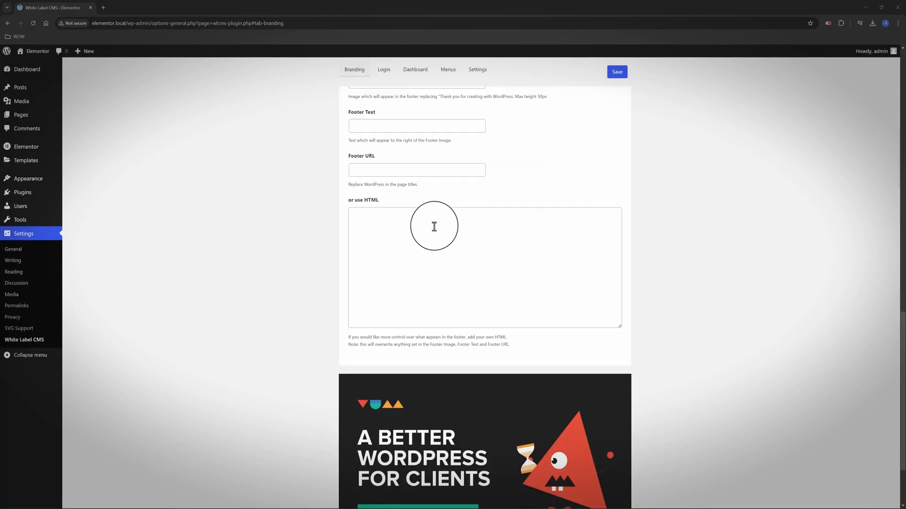
Save the branding settings and reload the page to show the 'Hi,' greeting
scroll(431, 222, "up", 3)
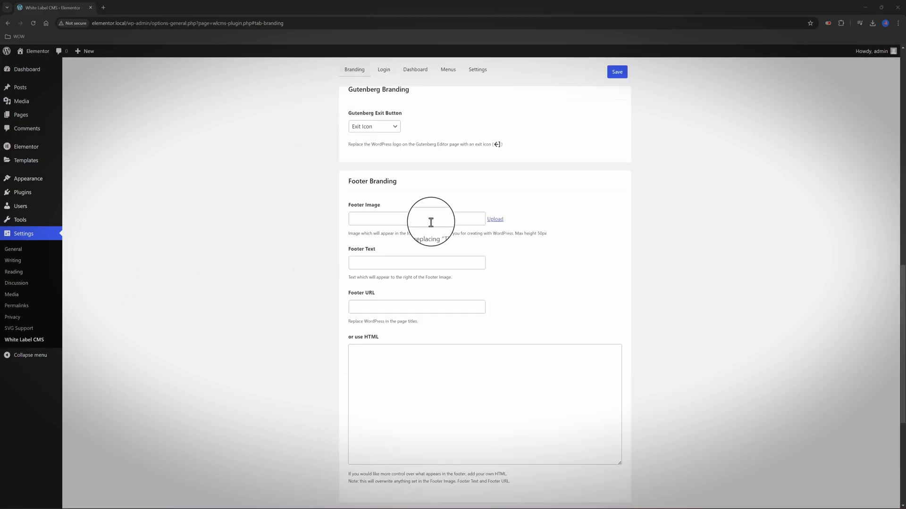
scroll(431, 222, "up", 15)
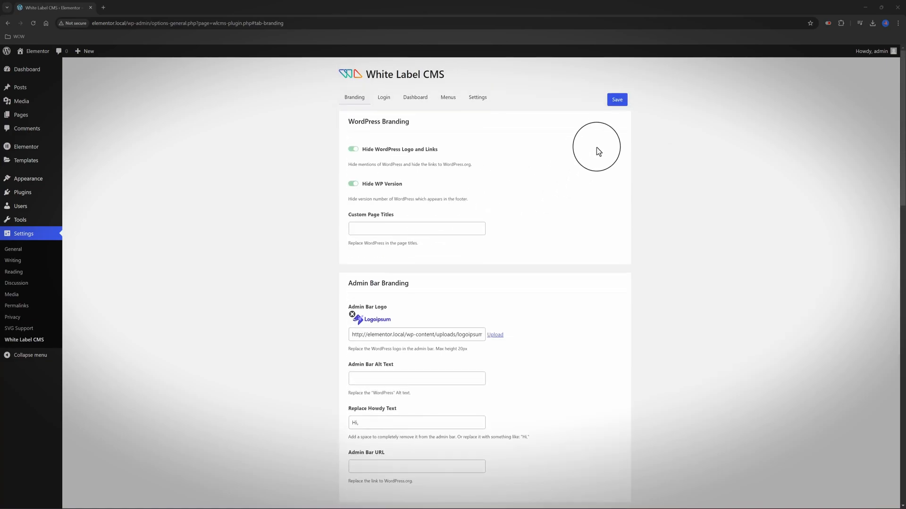
left_click(616, 100)
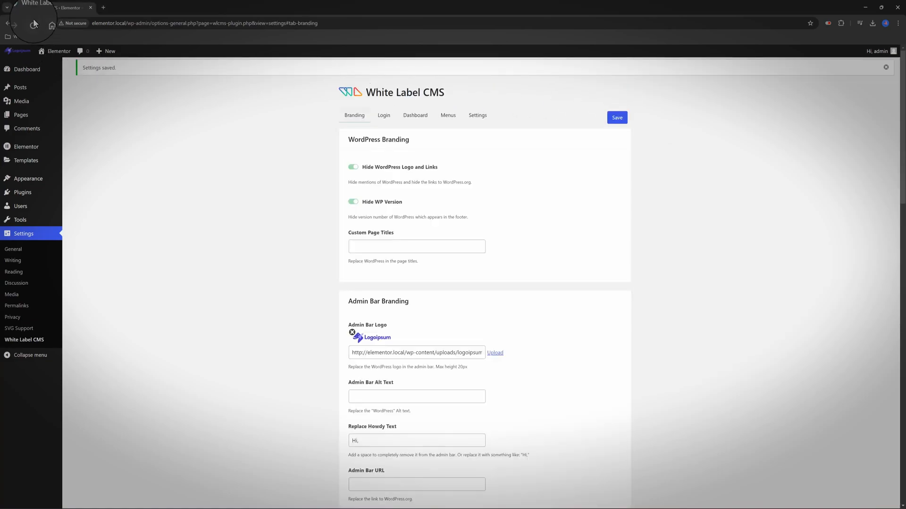
left_click(34, 24)
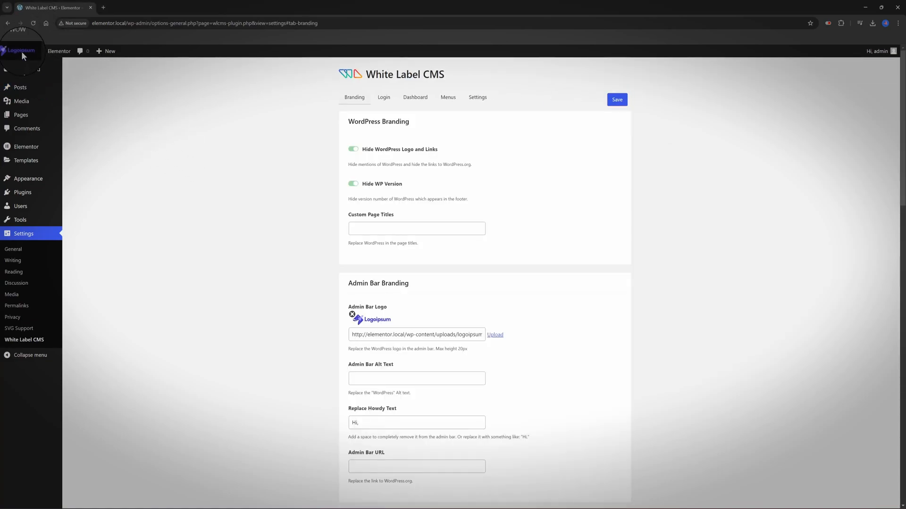
Go to the Login tab and open the media library for the Login Logo
left_click(27, 69)
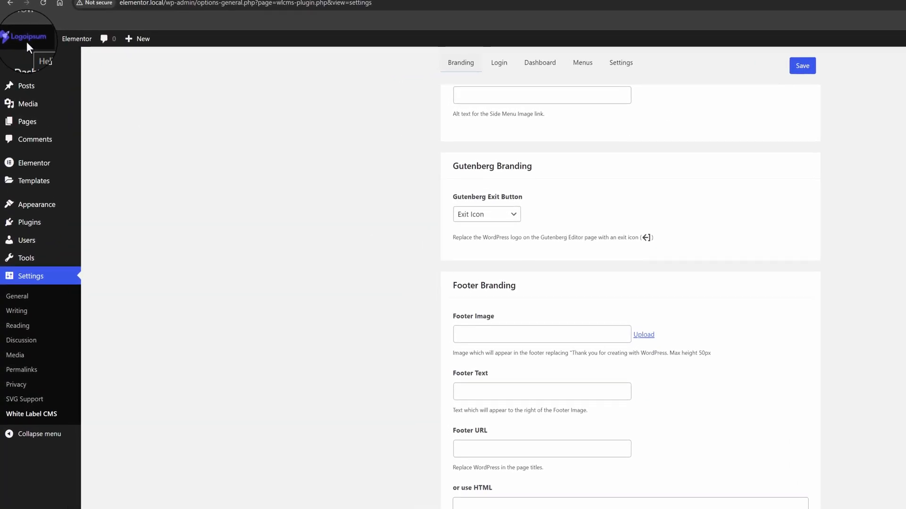
scroll(313, 384, "down", 7)
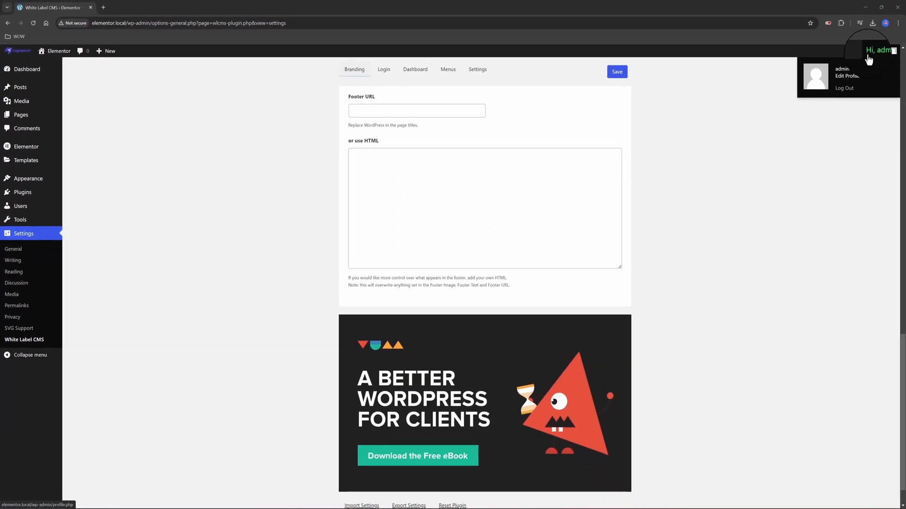
scroll(801, 368, "down", 2)
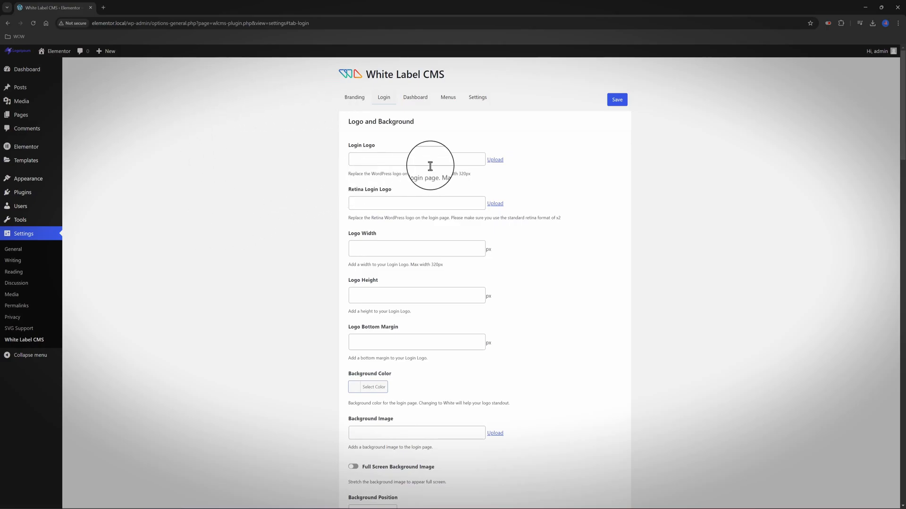
left_click(495, 160)
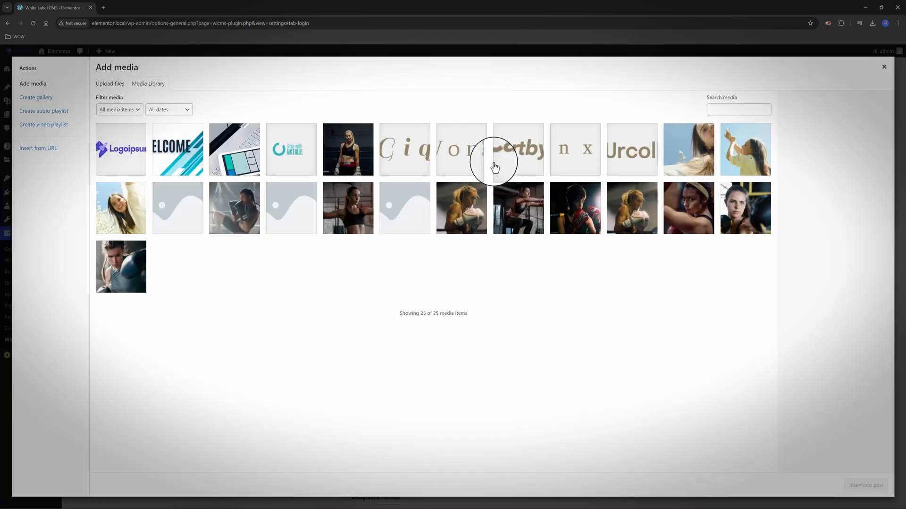
Set Logoipsum as the login logo at 80 × 20 px with a grey background colour
left_click(121, 149)
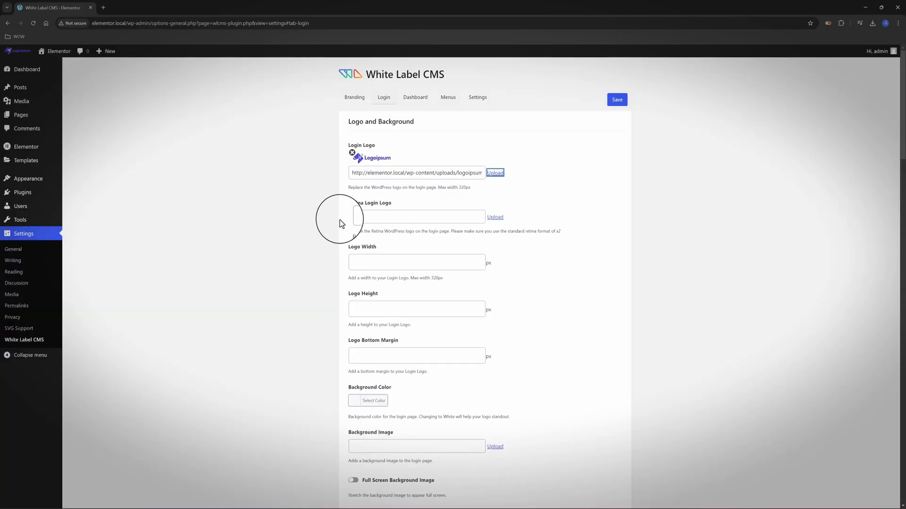
left_click_drag(339, 220, 434, 210)
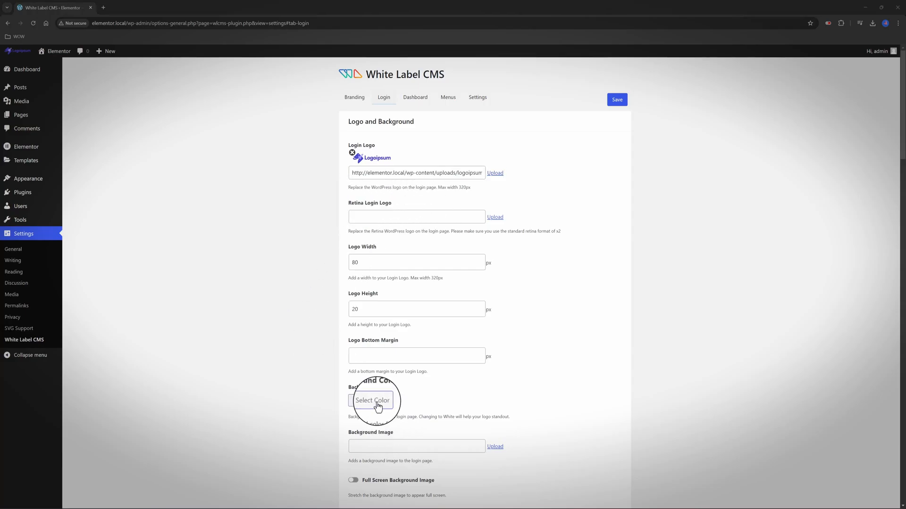
left_click(373, 401)
scroll(516, 415, "down", 3)
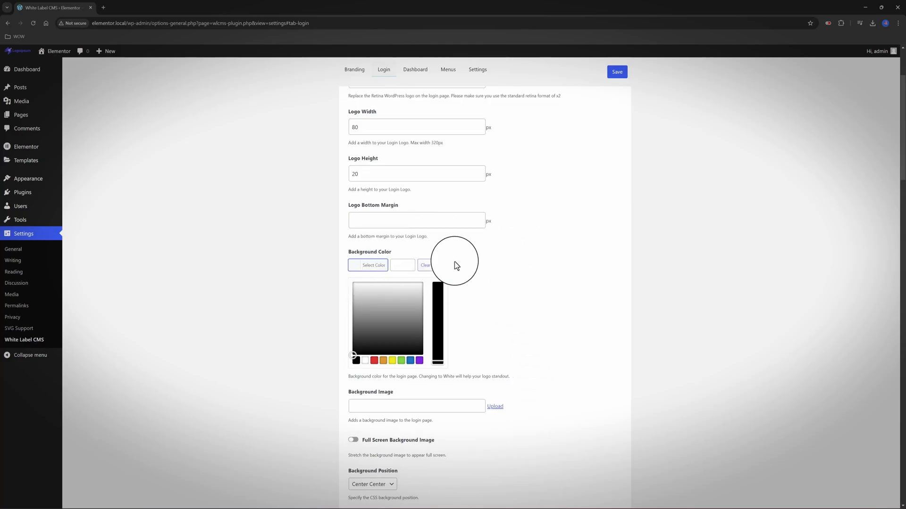
left_click(283, 309)
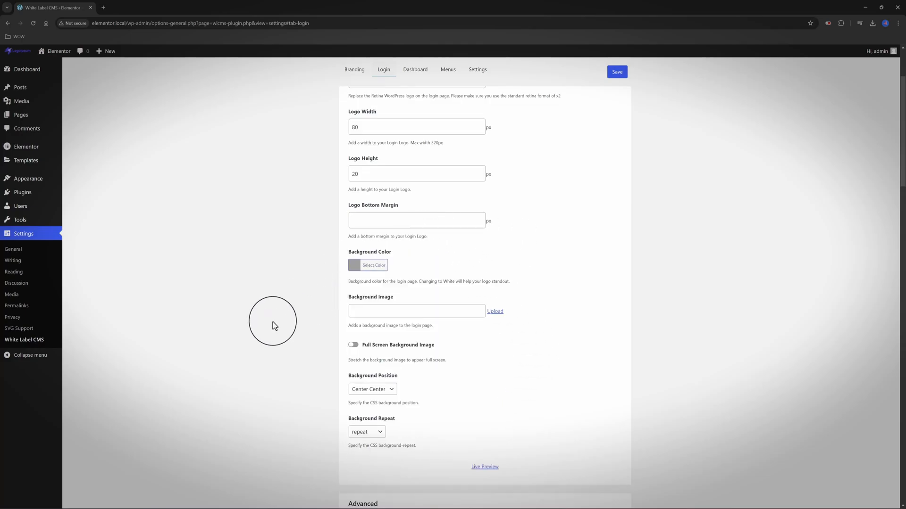
Use the WELCOME image as a full-screen login background image
left_click(495, 313)
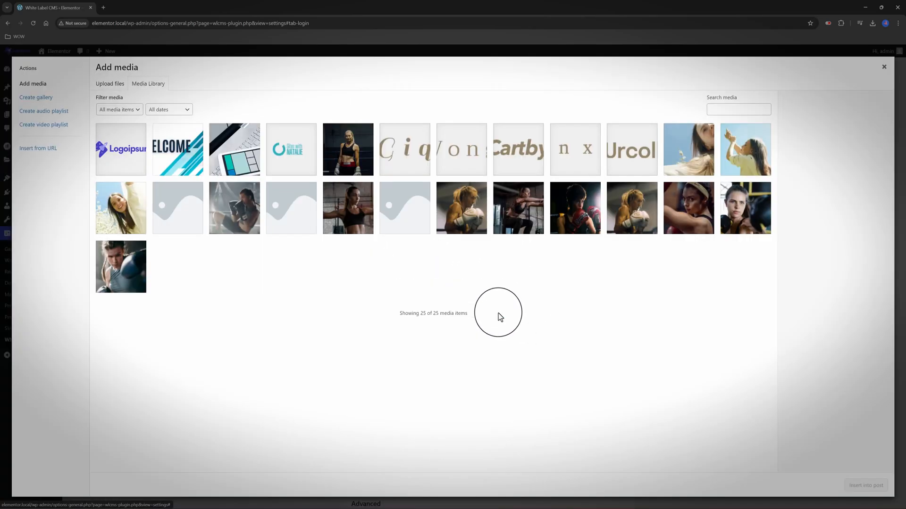
left_click(174, 164)
left_click(866, 485)
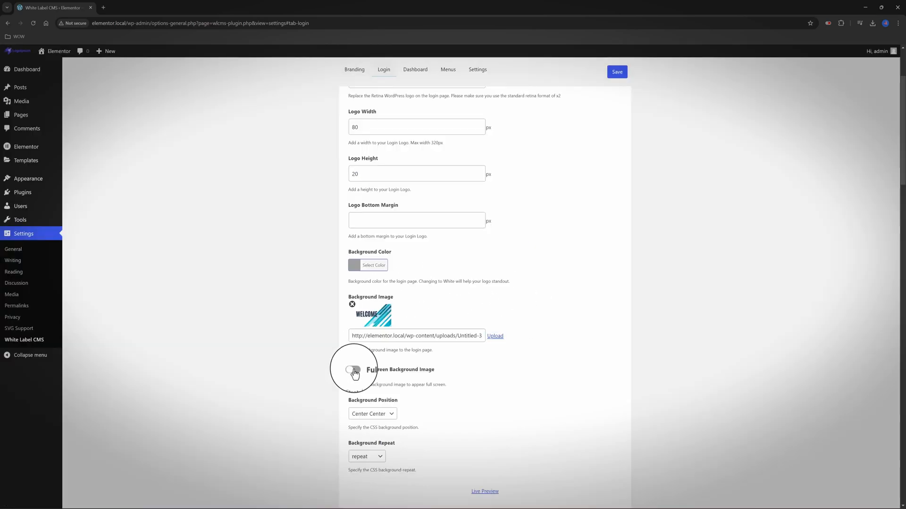
left_click(355, 370)
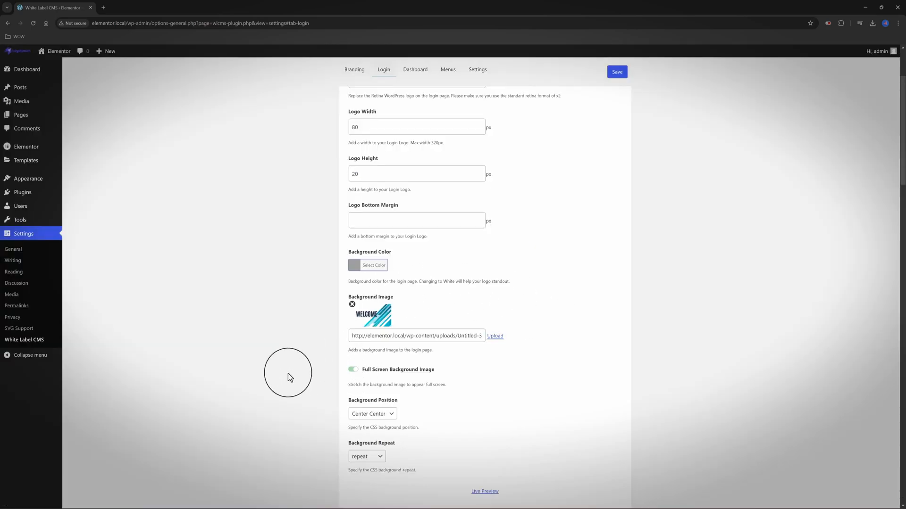
scroll(504, 381, "down", 3)
Live-preview the login page, then enable Hide Register/Lost your password and Hide Back to link
left_click(485, 380)
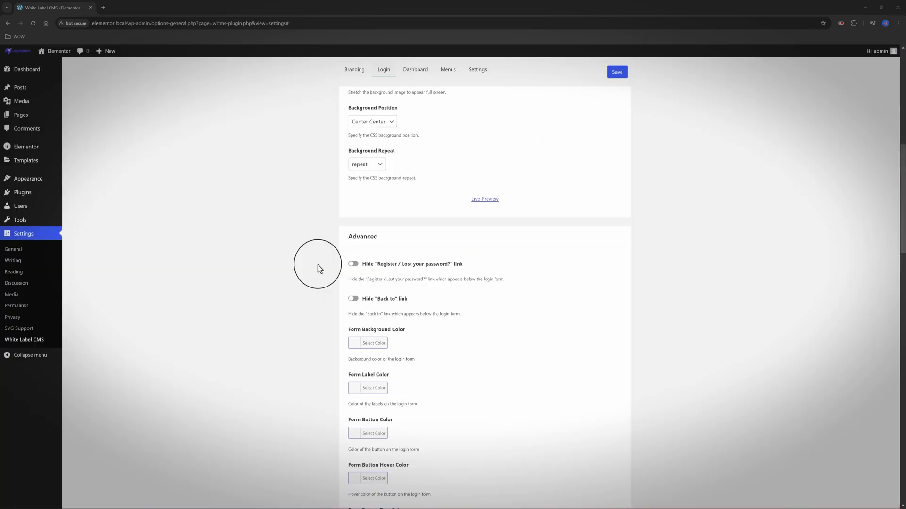
left_click(354, 278)
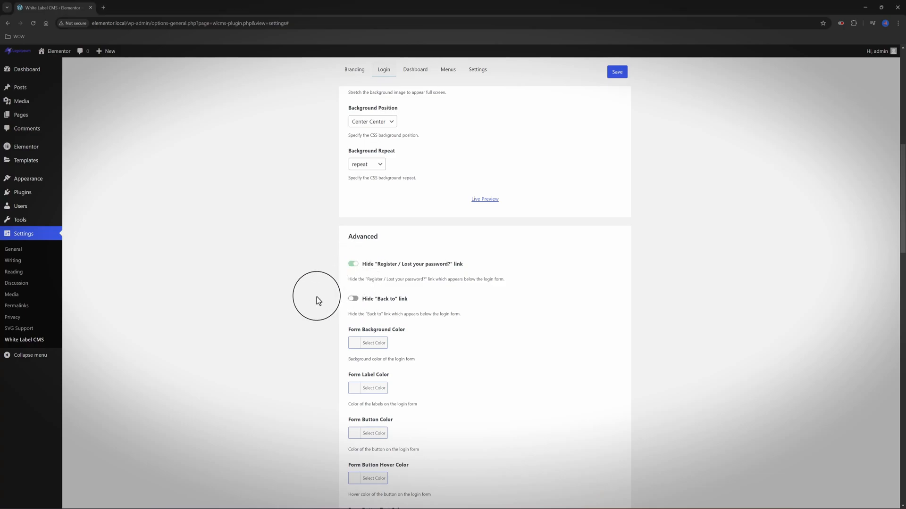
left_click(353, 301)
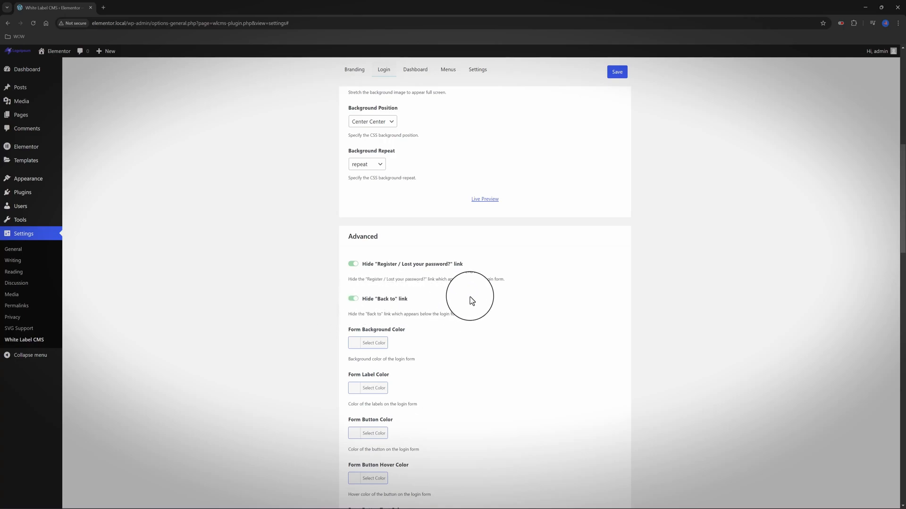
scroll(472, 301, "down", 2)
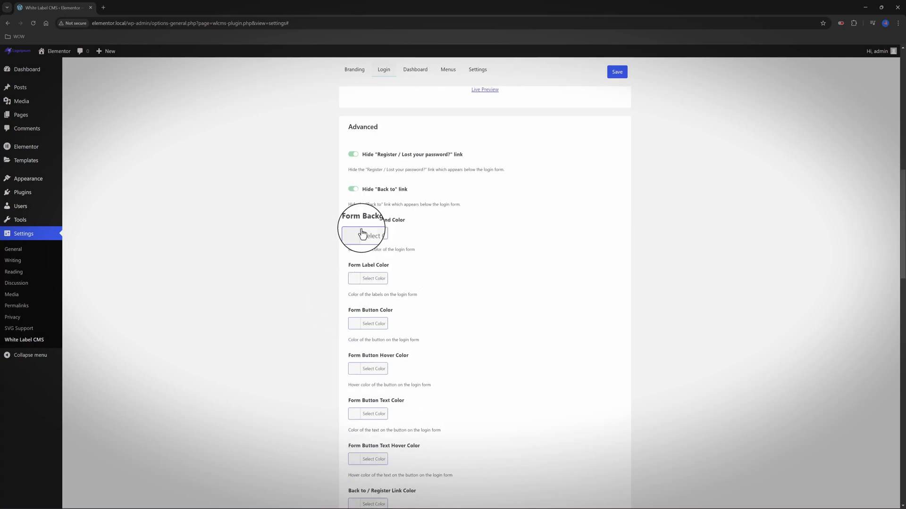
scroll(362, 233, "down", 5)
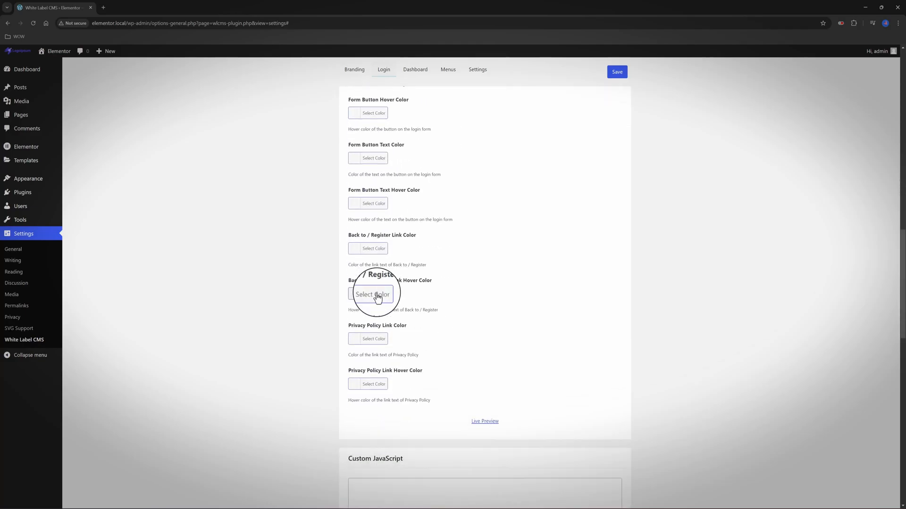
scroll(363, 296, "up", 6)
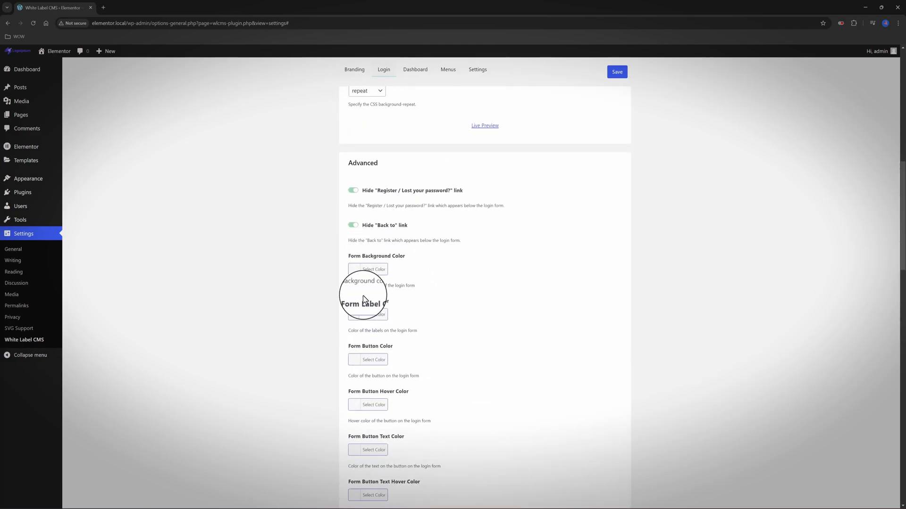
scroll(363, 295, "down", 7)
scroll(372, 295, "up", 11)
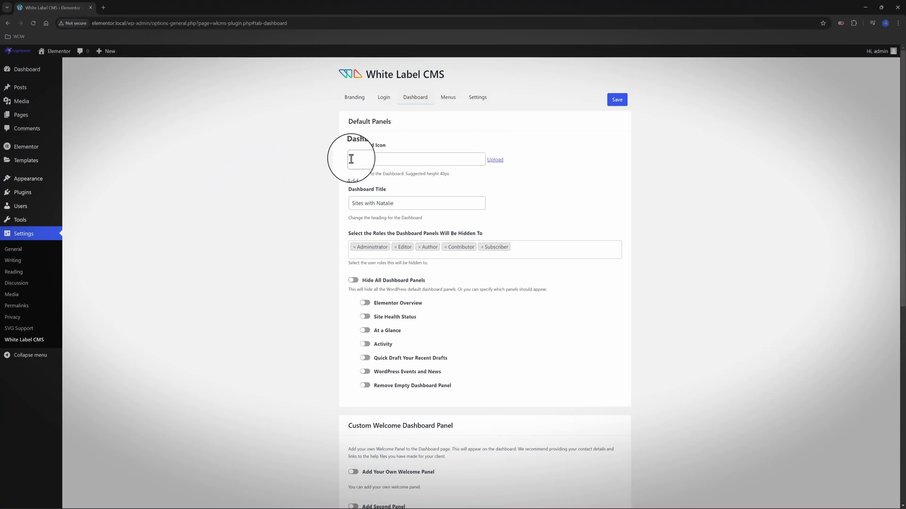
Insert Logoipsum as the Dashboard Icon, turn on Hide All Dashboard Panels, and save
left_click(496, 160)
left_click(113, 159)
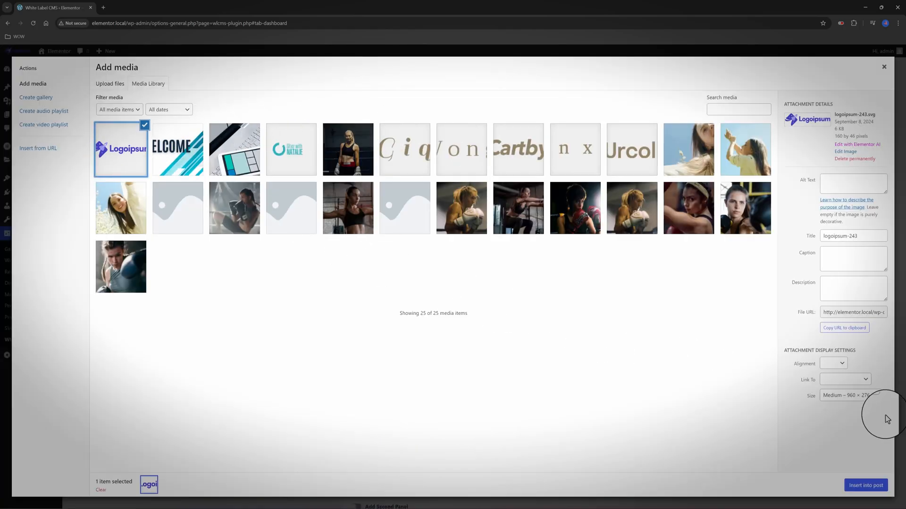
left_click(865, 486)
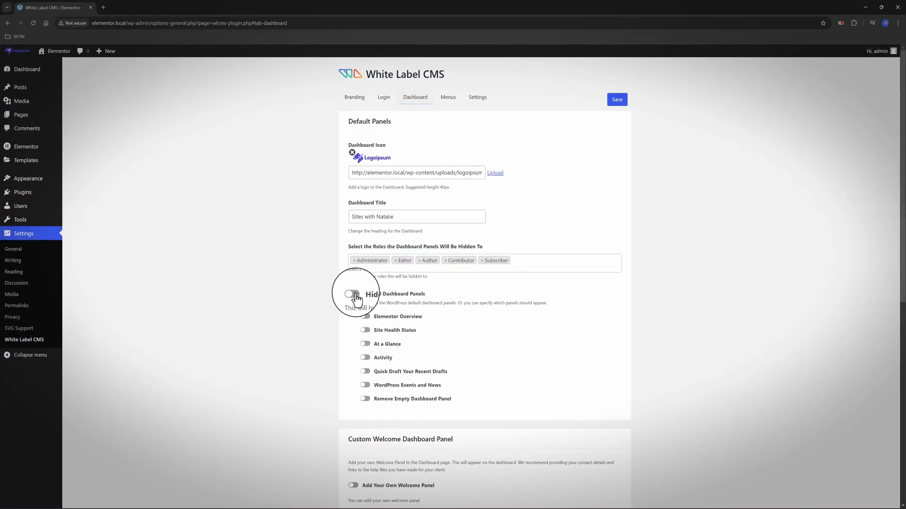
left_click(351, 296)
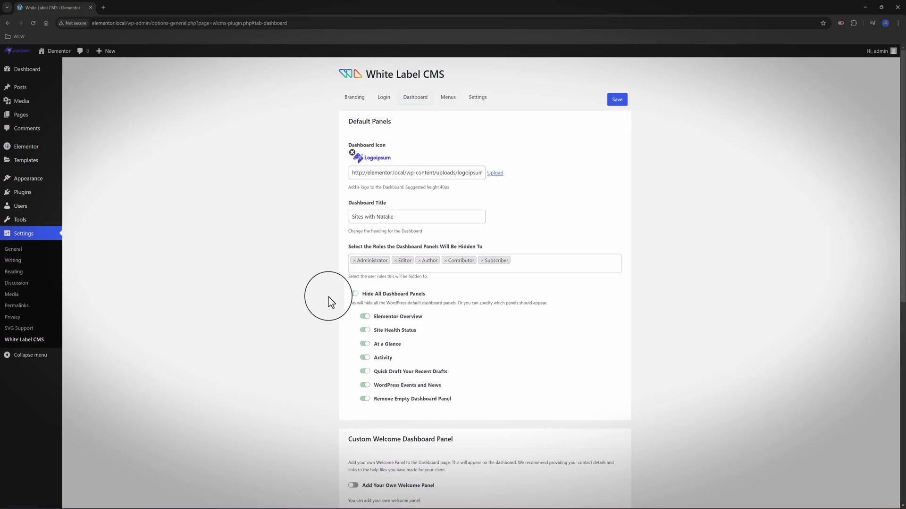
left_click(618, 100)
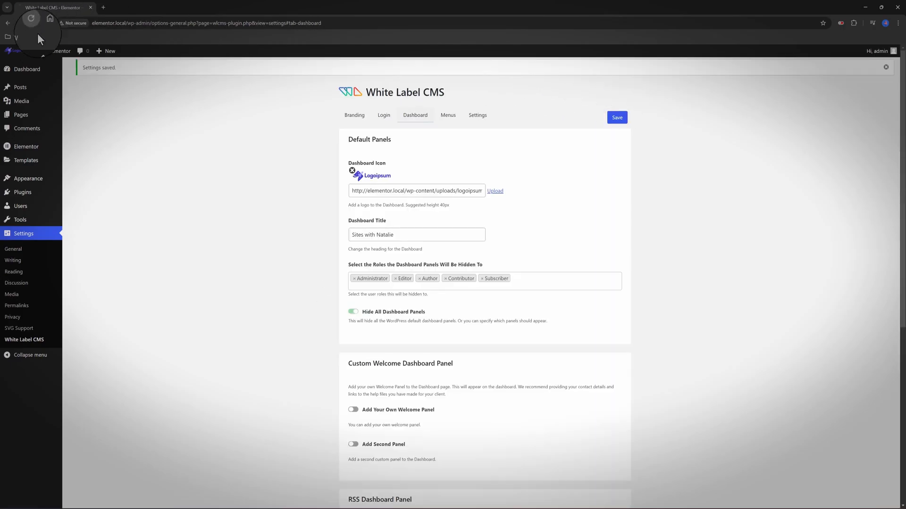
left_click(24, 72)
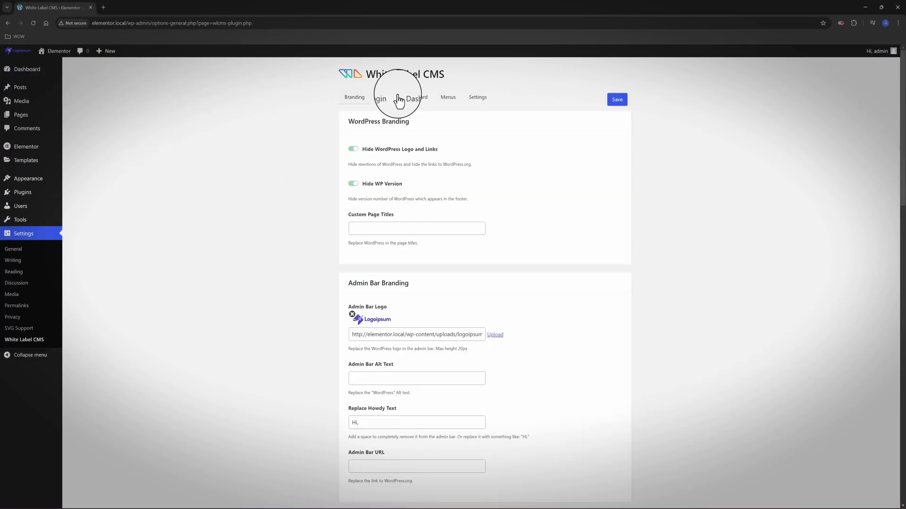
left_click(399, 99)
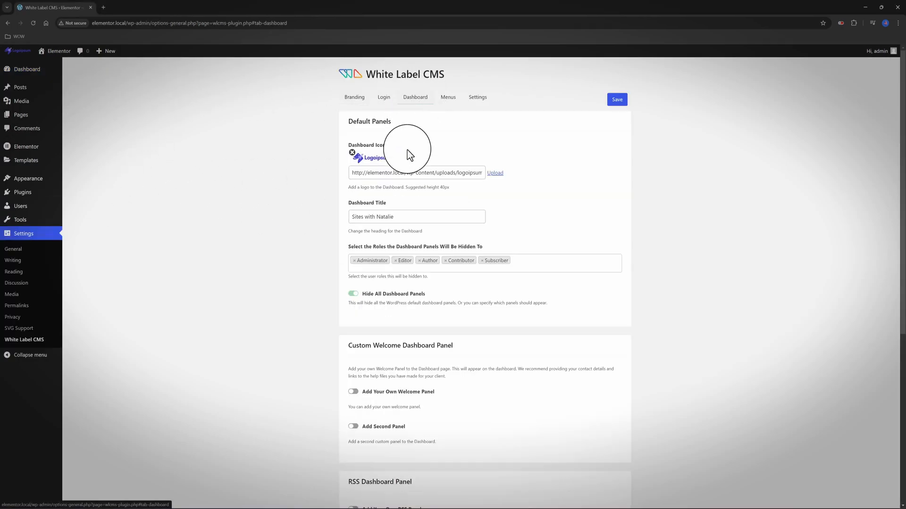
left_click(352, 294)
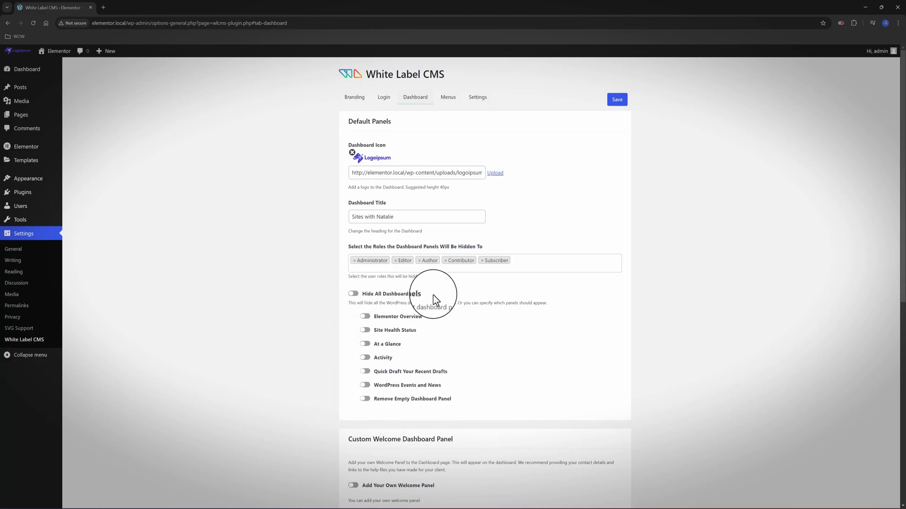
left_click(353, 294)
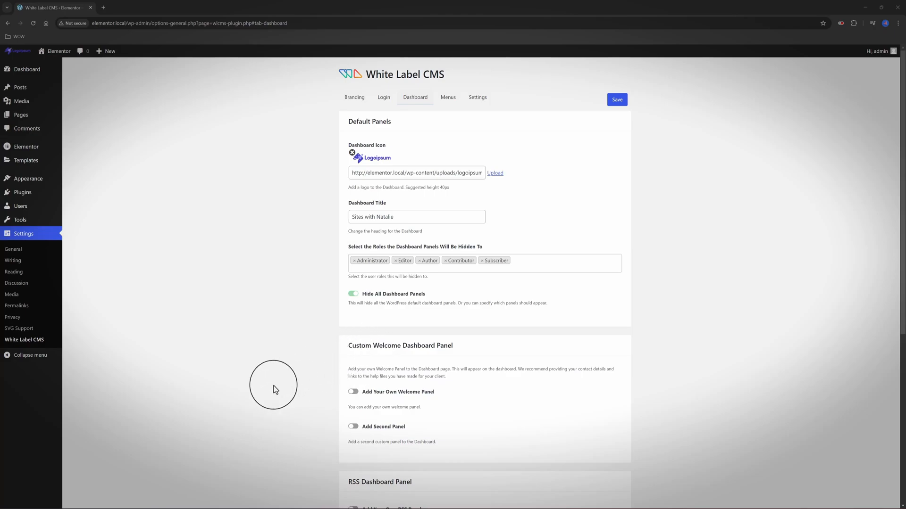
Switch the welcome panel template type from Basic HTML to Elementor and review the Template list
left_click(353, 391)
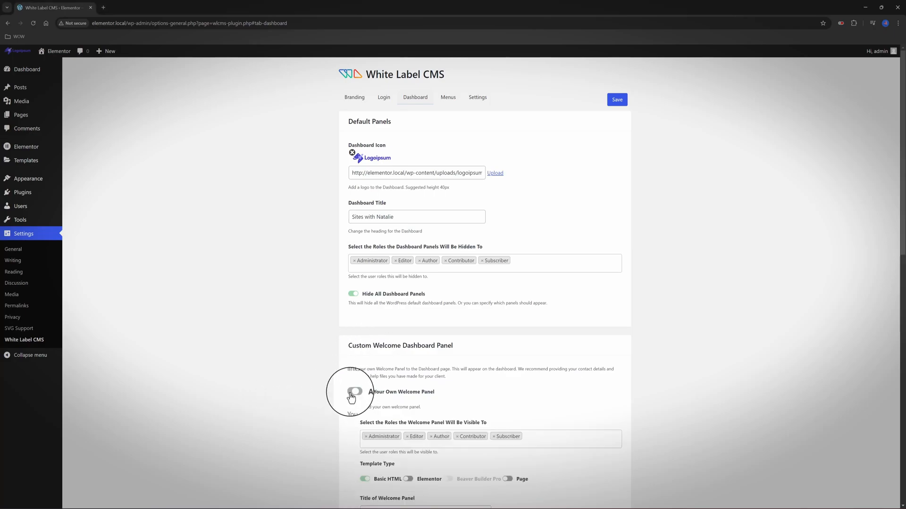
scroll(258, 261, "down", 2)
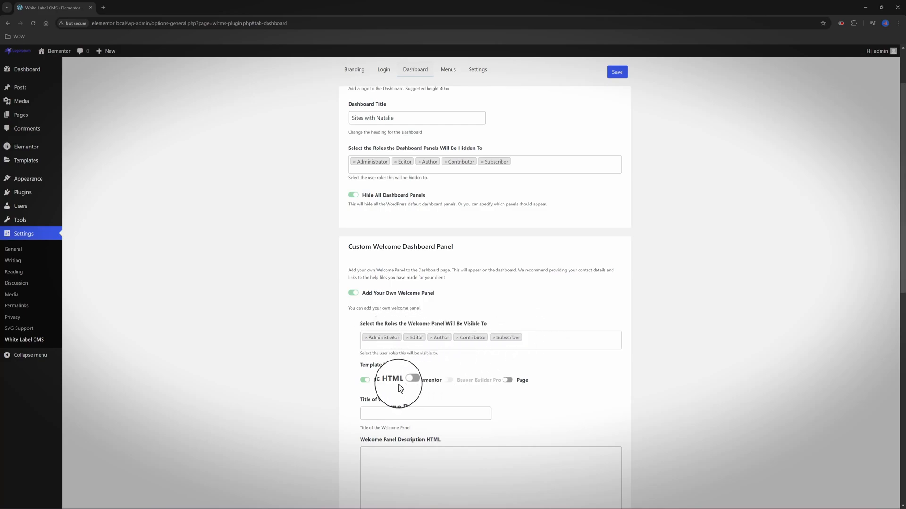
scroll(321, 386, "down", 1)
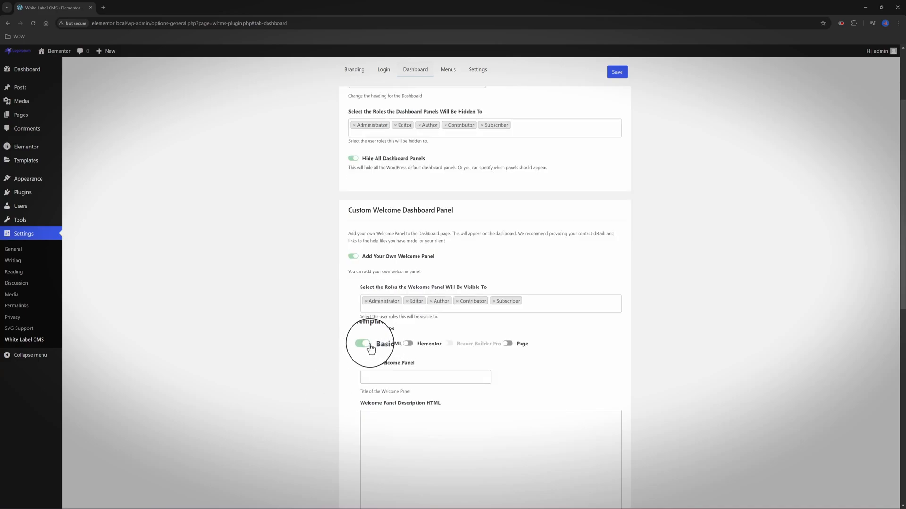
left_click(409, 345)
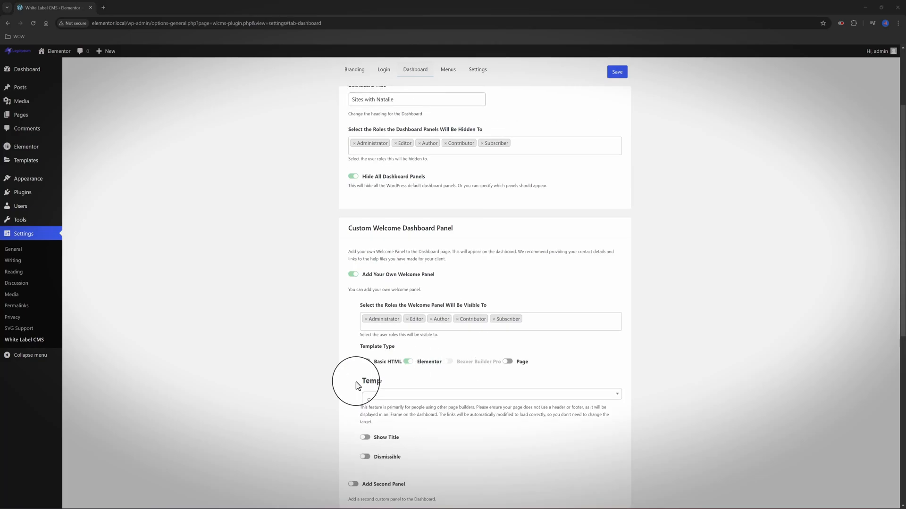
left_click(613, 399)
left_click(614, 399)
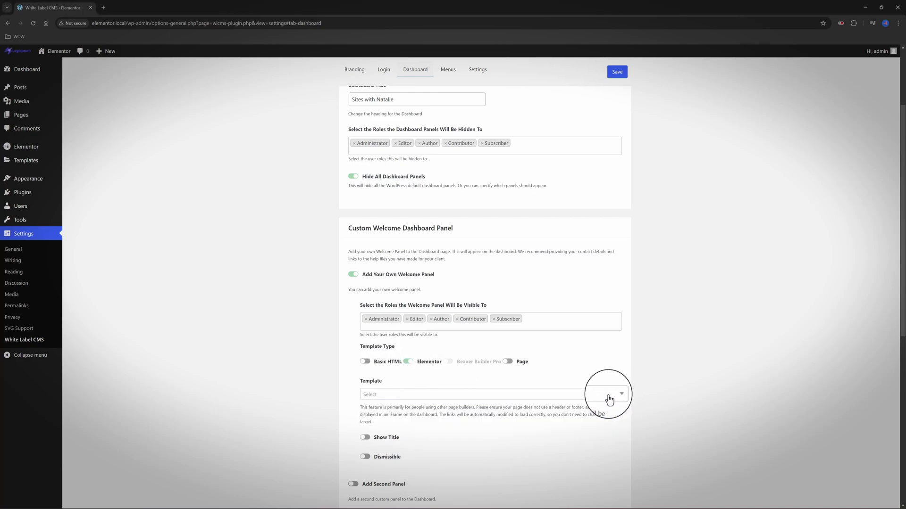
left_click(609, 400)
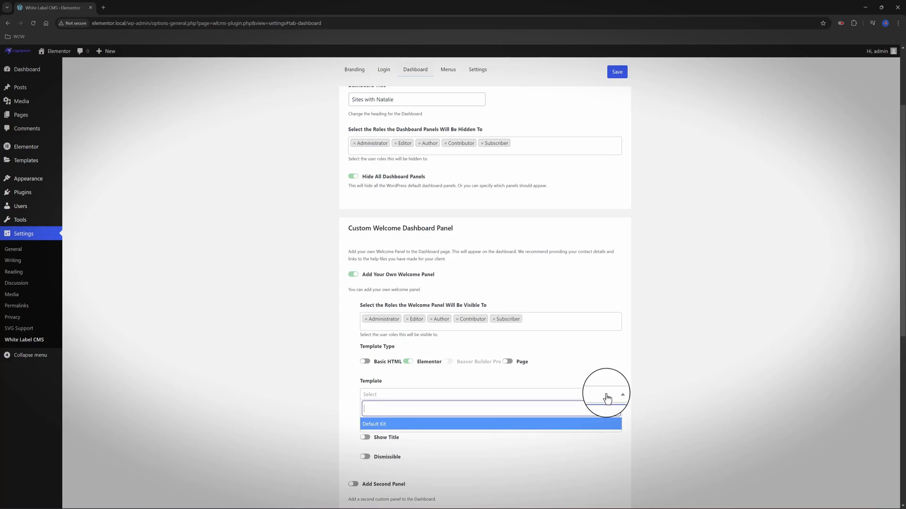
left_click(606, 397)
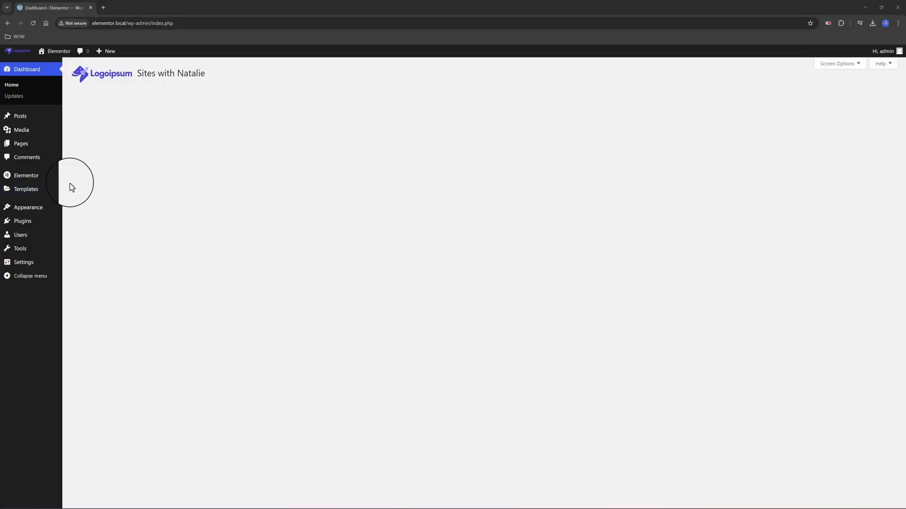
Add a Section-type template named 'Welcome Template' and open it in Elementor
mouse_move(28, 191)
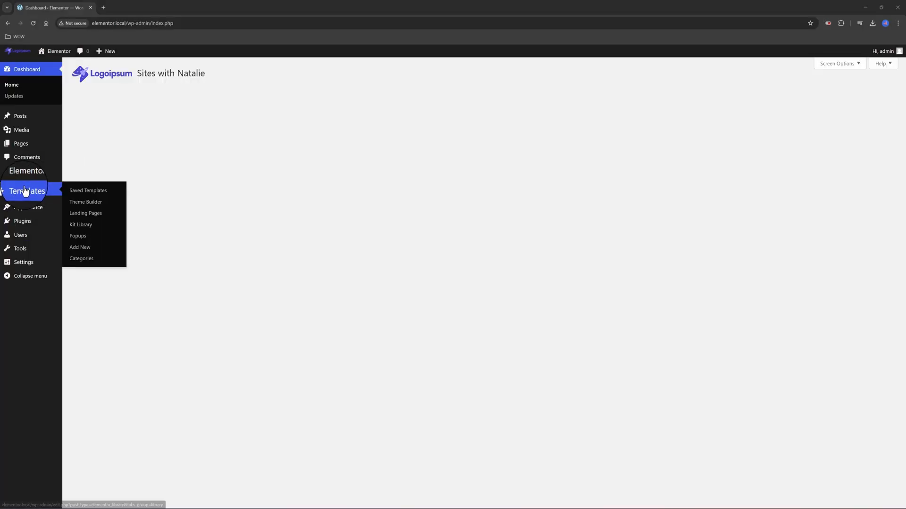
left_click(83, 248)
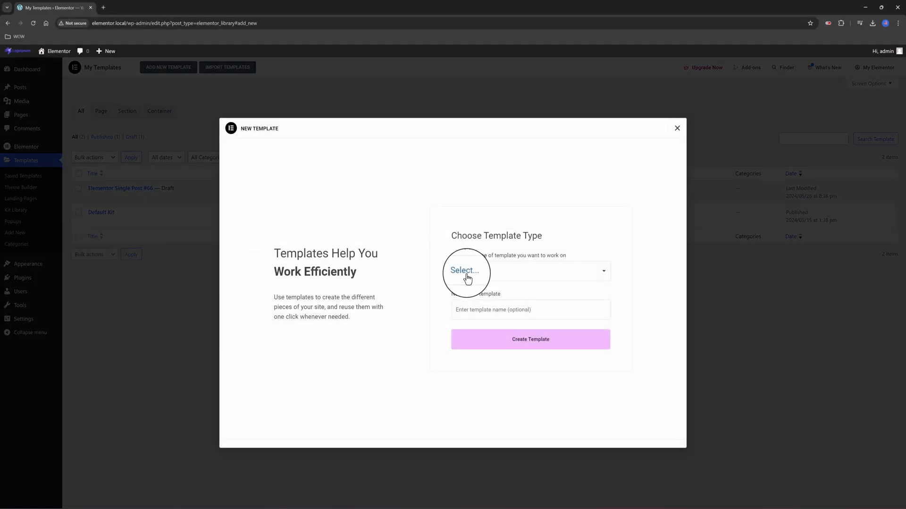
left_click(499, 277)
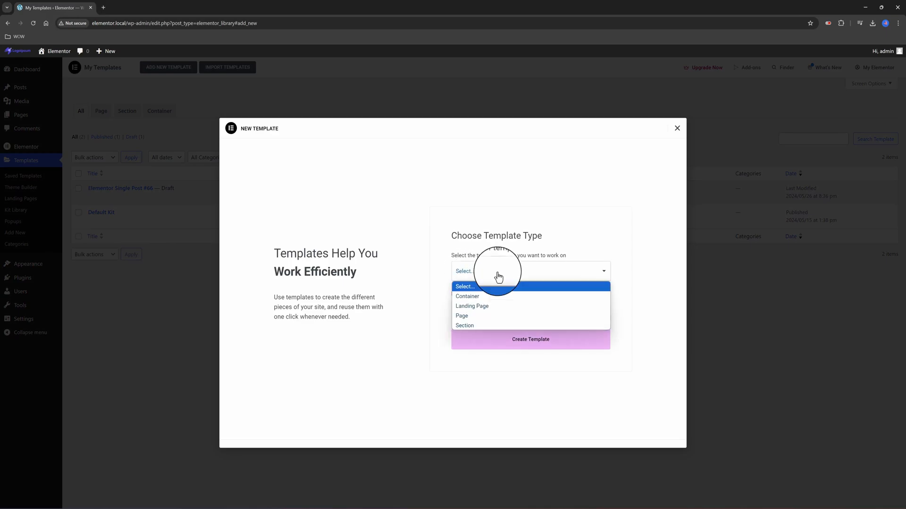
left_click(460, 325)
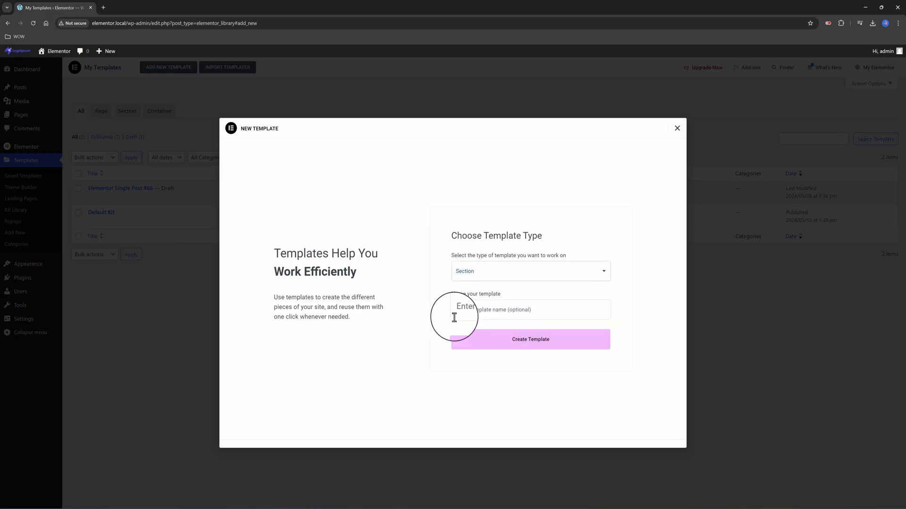
left_click(489, 315)
type("Welcome Template")
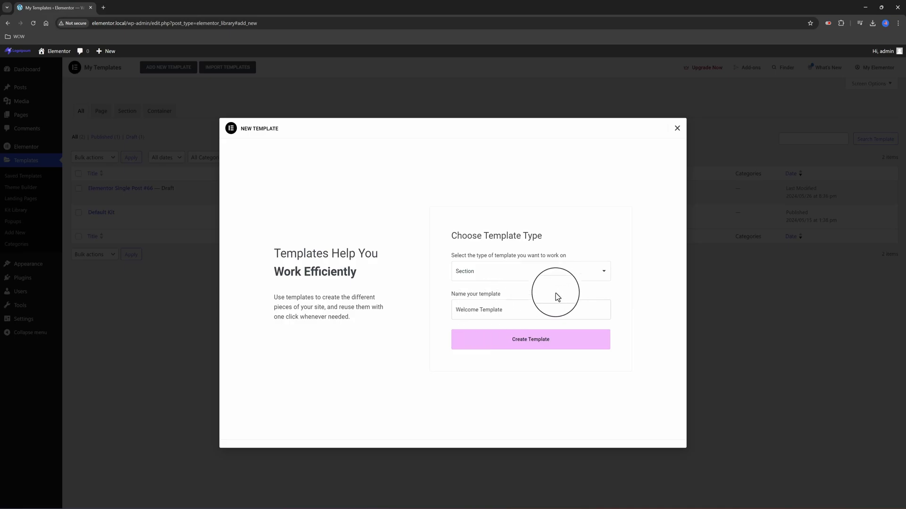
key("Return")
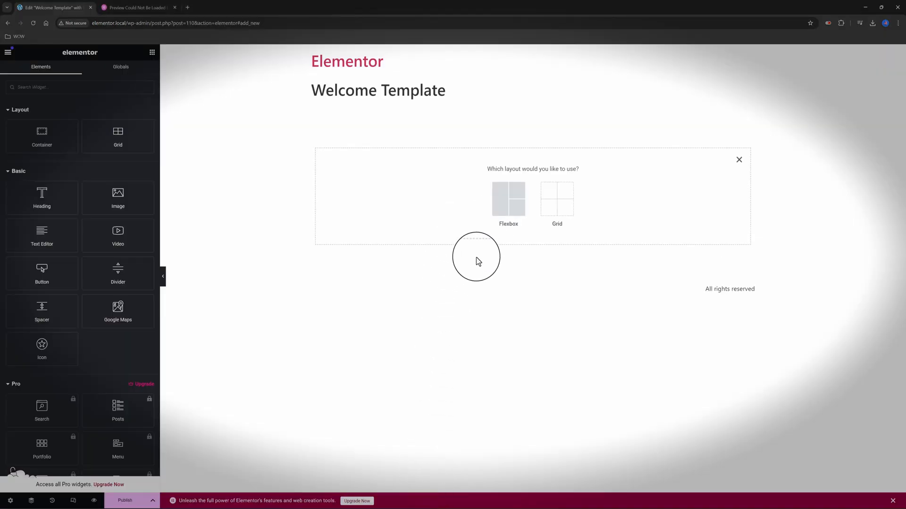
Add a single-column flexbox container with a Heading reading 'Welcome To The Dasborad'
left_click(508, 197)
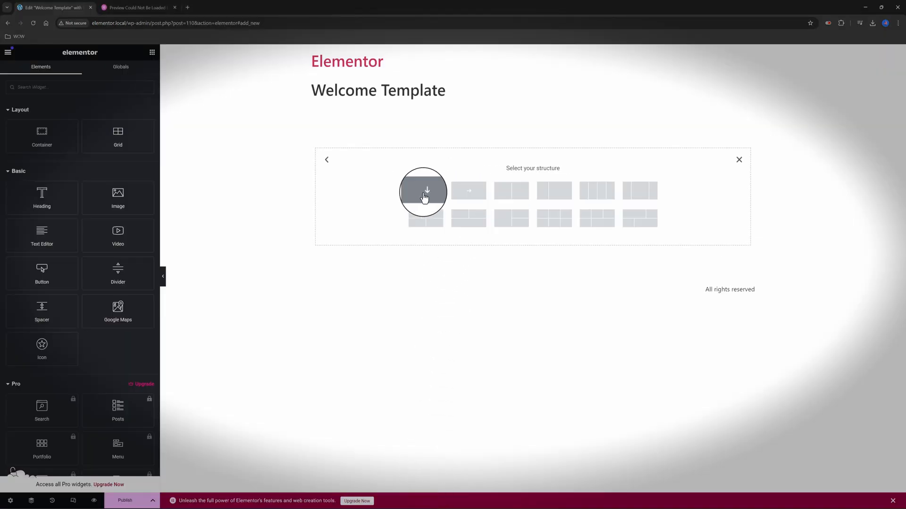
left_click(425, 197)
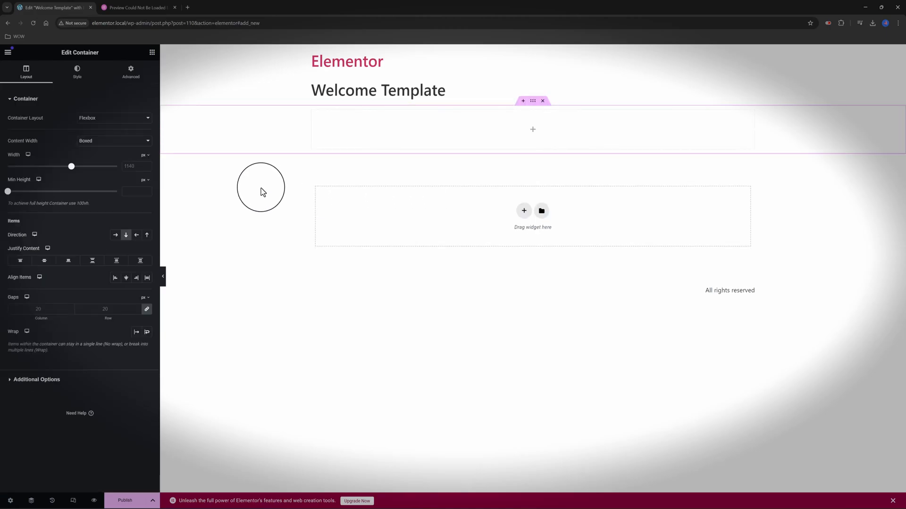
left_click(152, 53)
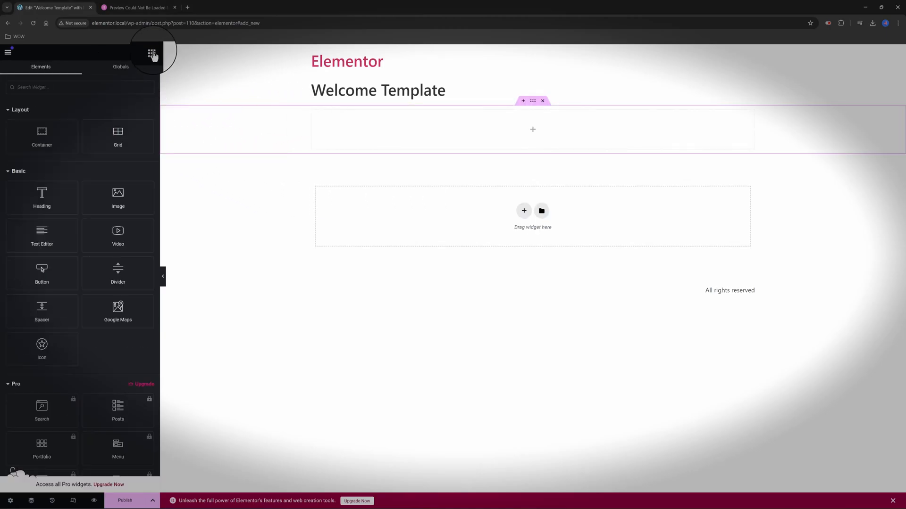
left_click_drag(41, 197, 492, 135)
left_click_drag(80, 131, 45, 129)
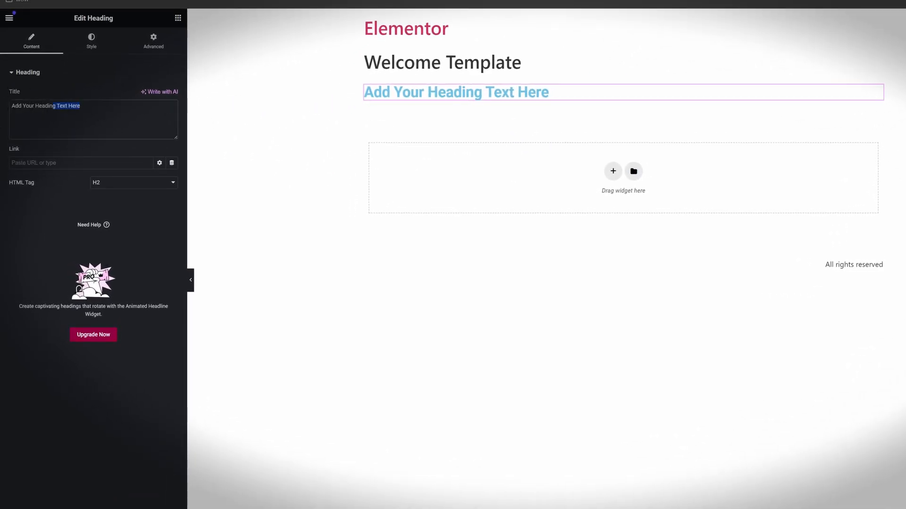
key("ctrl+a")
type("Welc")
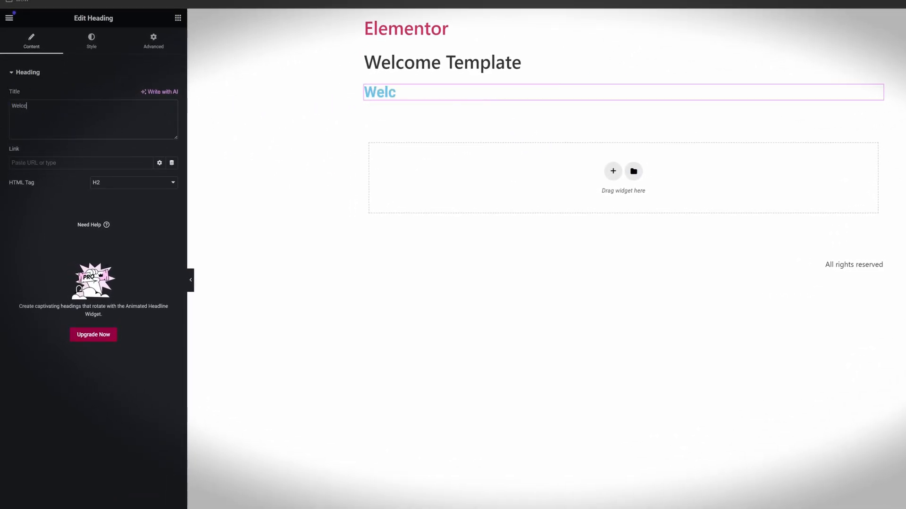
type("ome To The Dasborad")
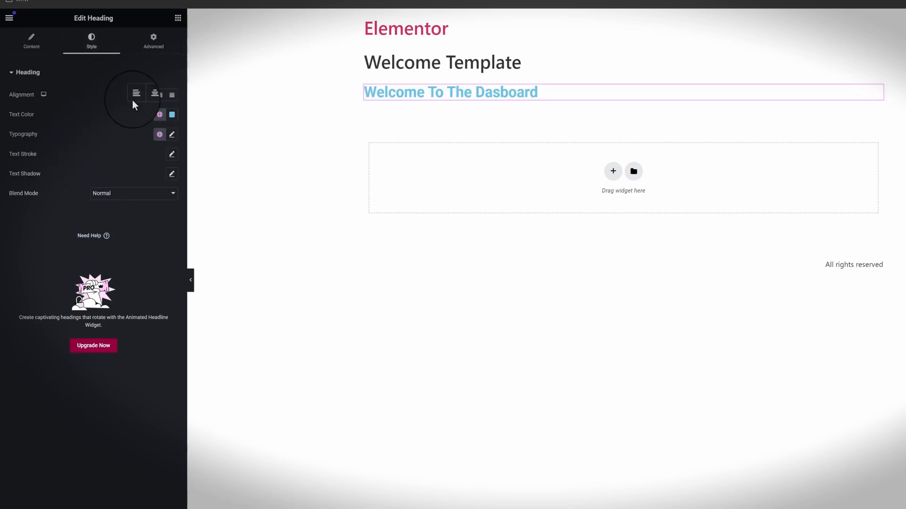
Style the heading centred and black, in Poppins at 3.3 rem
left_click(147, 95)
left_click(171, 114)
left_click_drag(157, 176, 116, 245)
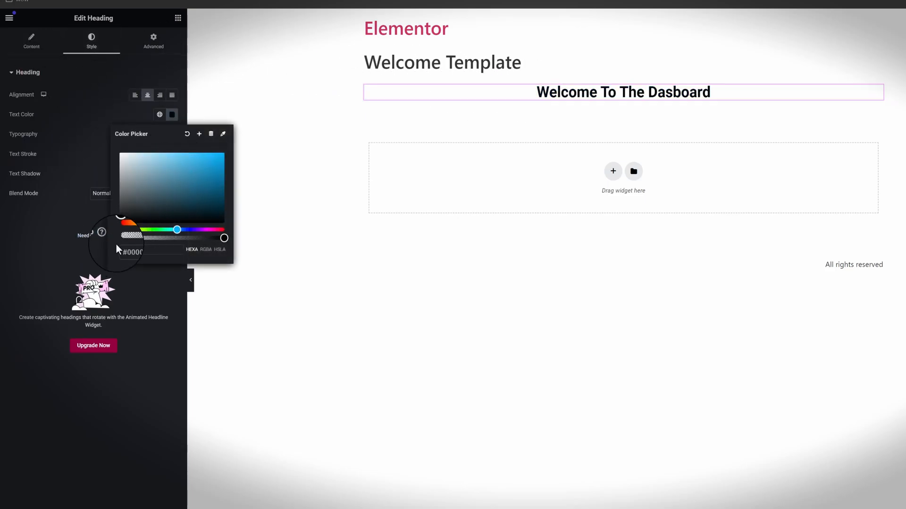
left_click(172, 134)
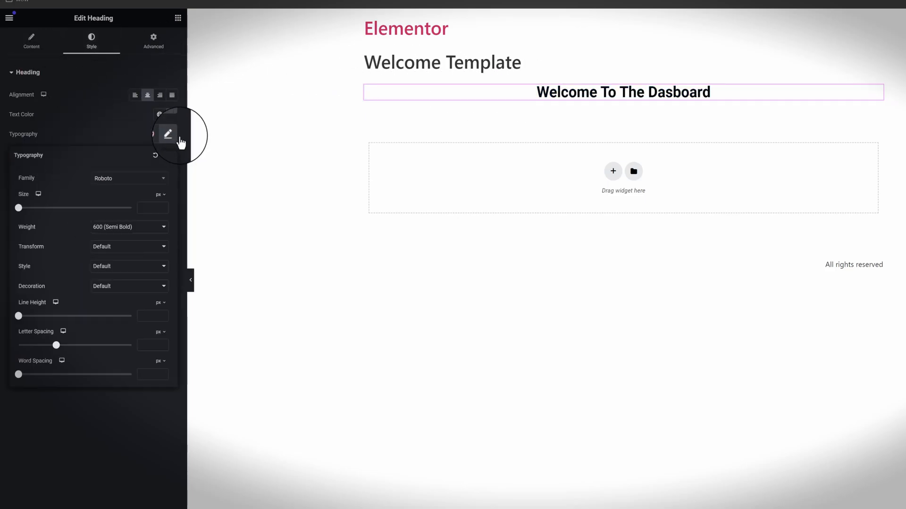
left_click(125, 188)
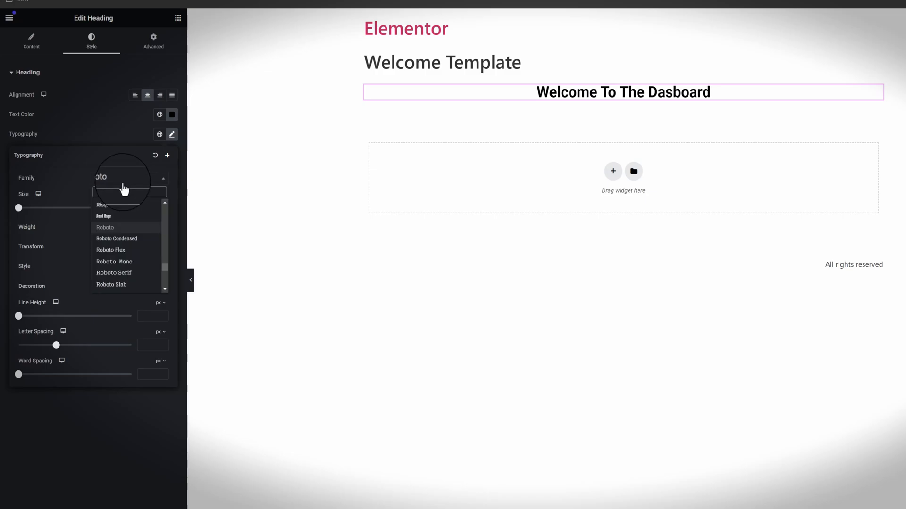
left_click(122, 183)
left_click(172, 134)
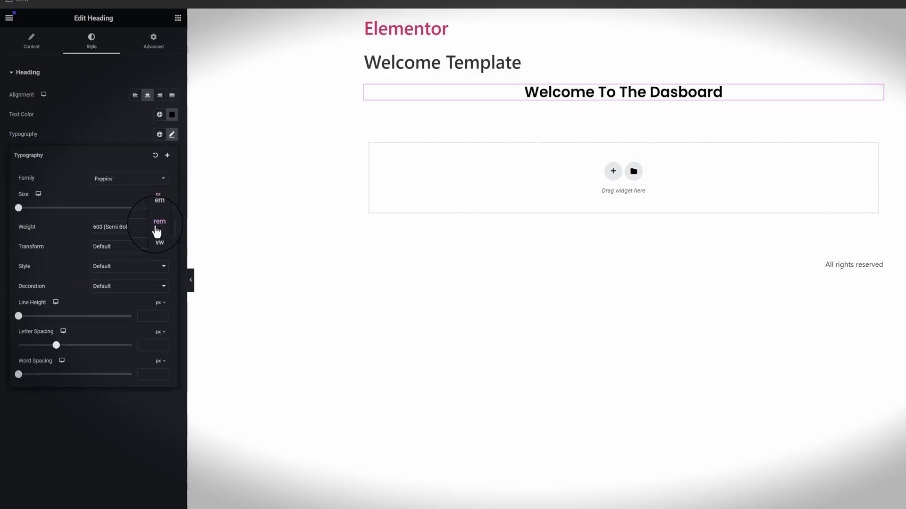
left_click_drag(30, 208, 40, 210)
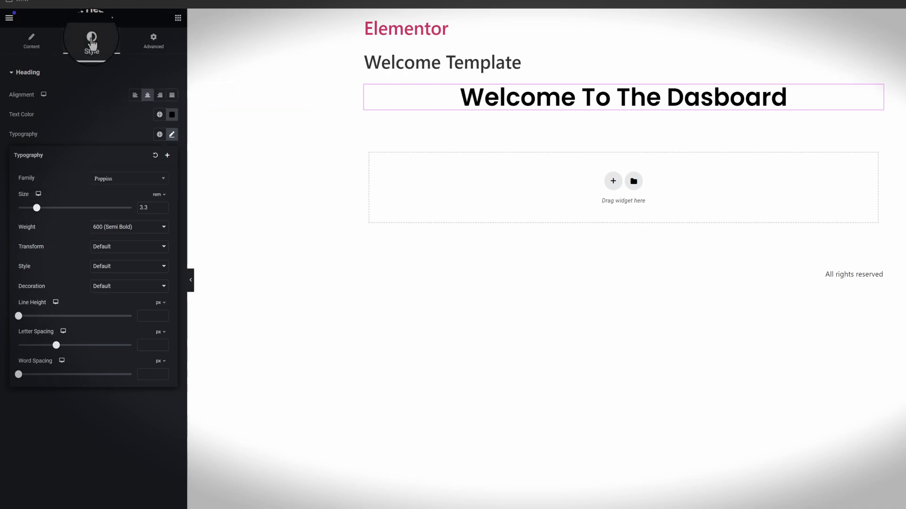
left_click(636, 84)
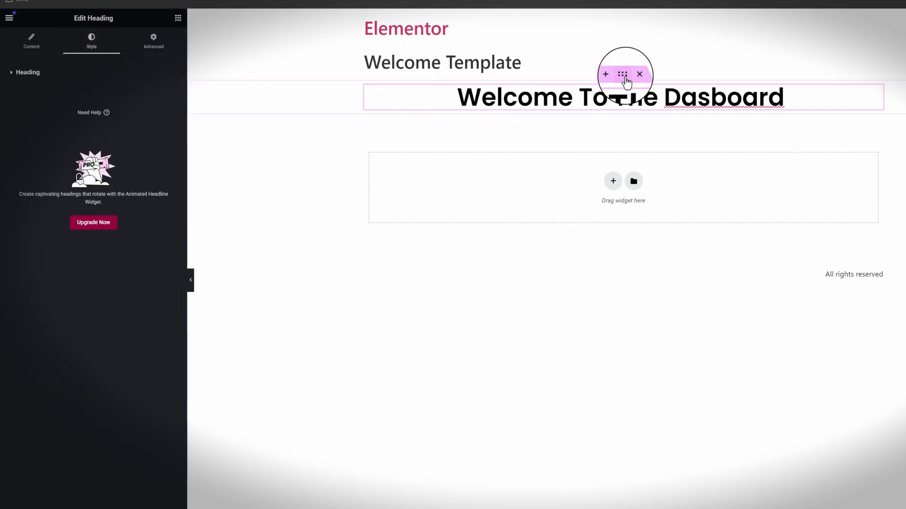
left_click(623, 74)
Give the container a classic background of the network image 8.9.24.png, positioned Center Center
left_click(90, 43)
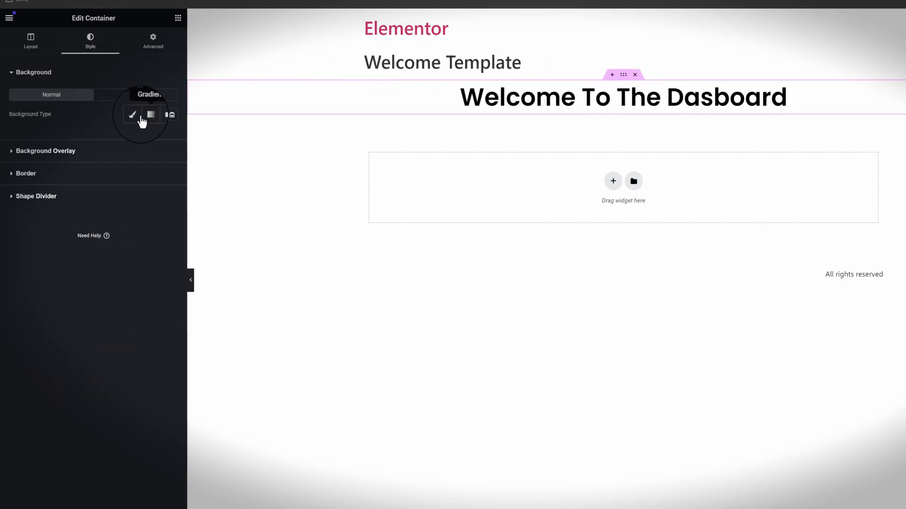
left_click(134, 116)
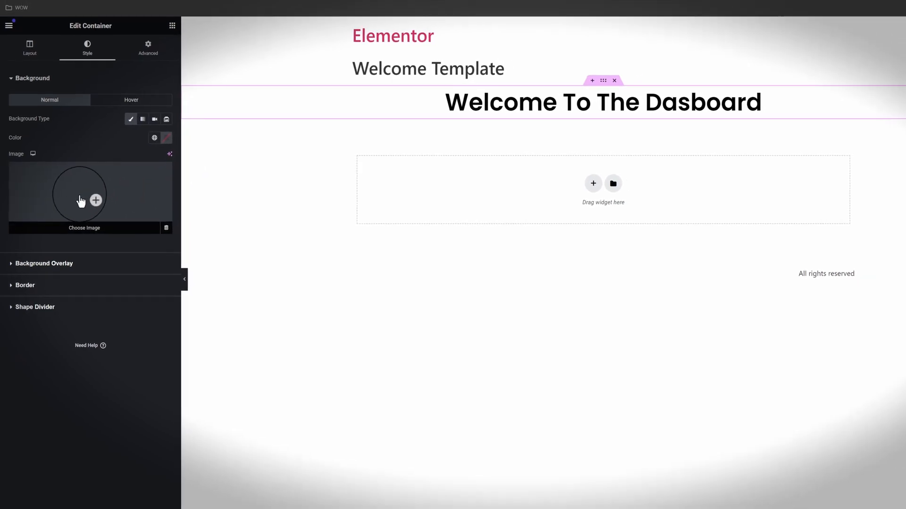
left_click(81, 202)
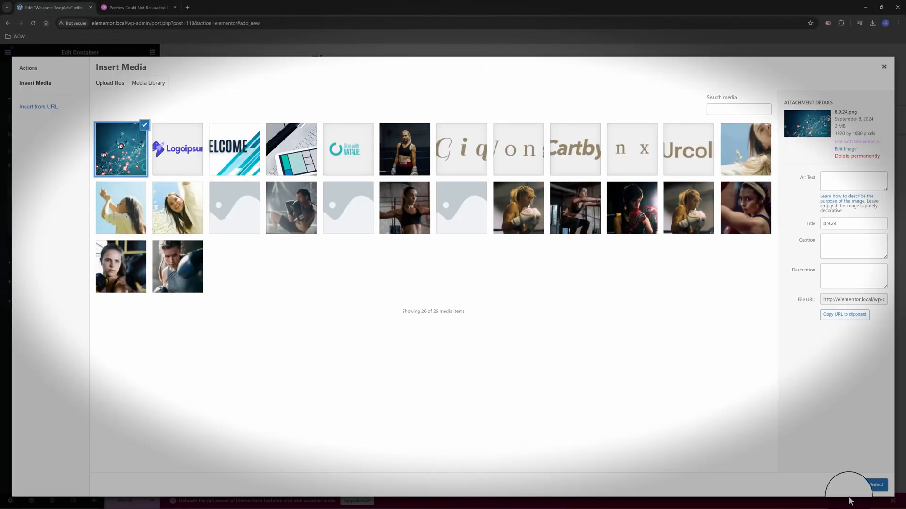
left_click(874, 484)
left_click(112, 273)
left_click(105, 294)
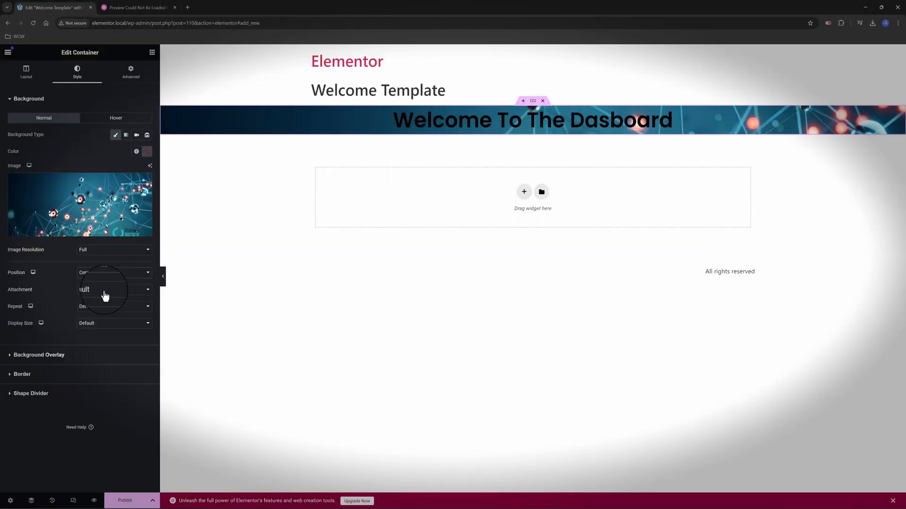
left_click(26, 72)
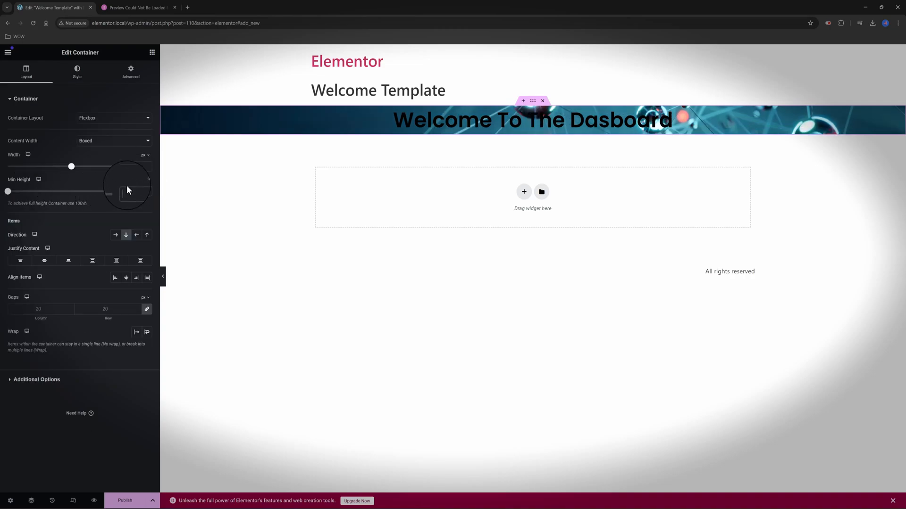
Enter 400 for the container, centre the heading in the banner, and make it white (#FFFFFF)
type("400")
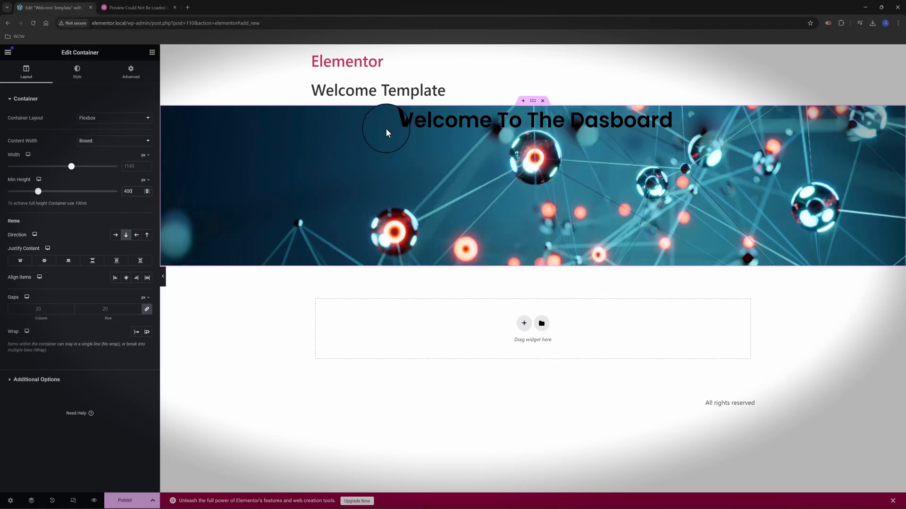
left_click(404, 121)
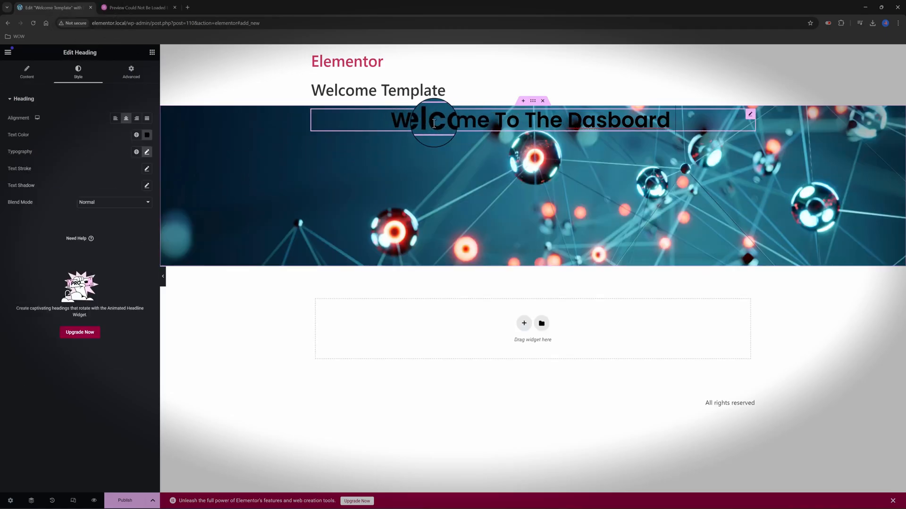
left_click(29, 78)
left_click(28, 76)
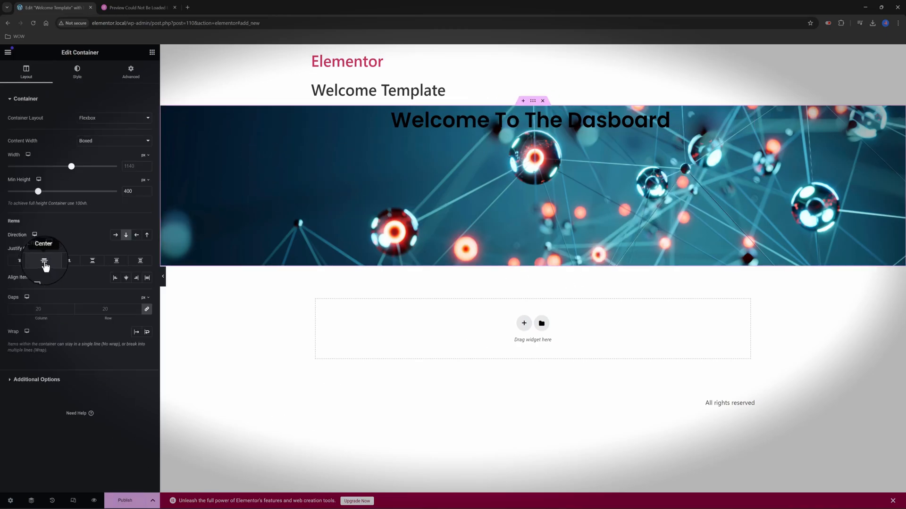
left_click(45, 260)
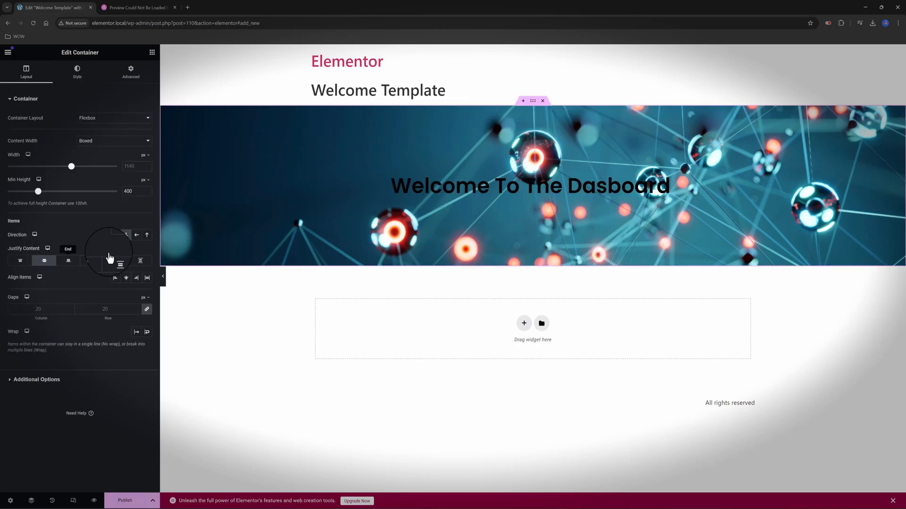
left_click(428, 186)
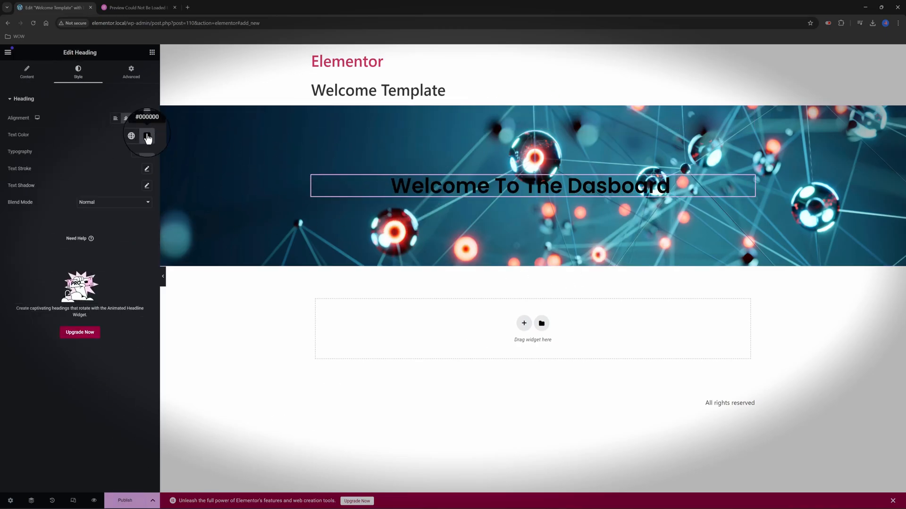
left_click(147, 137)
left_click_drag(125, 182, 98, 151)
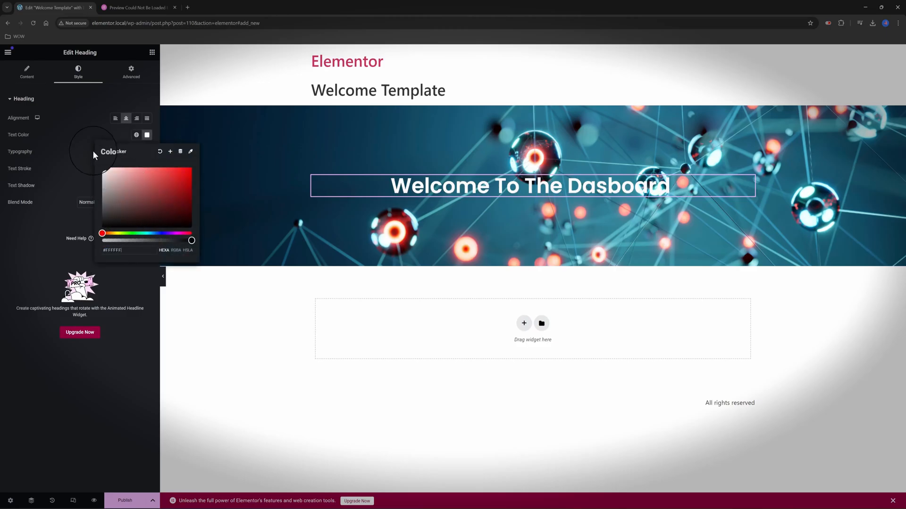
Lay a classic near-black colour overlay over the banner's background image
left_click(309, 150)
left_click(10, 361)
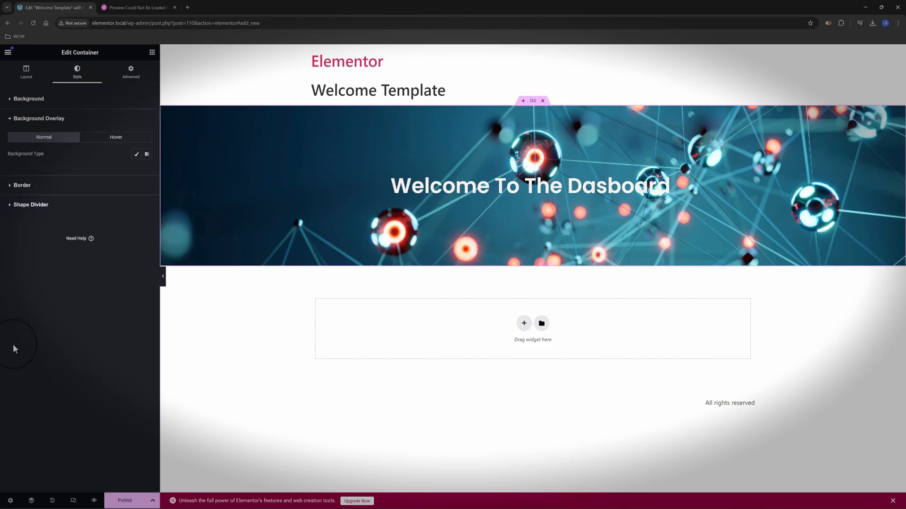
left_click(138, 155)
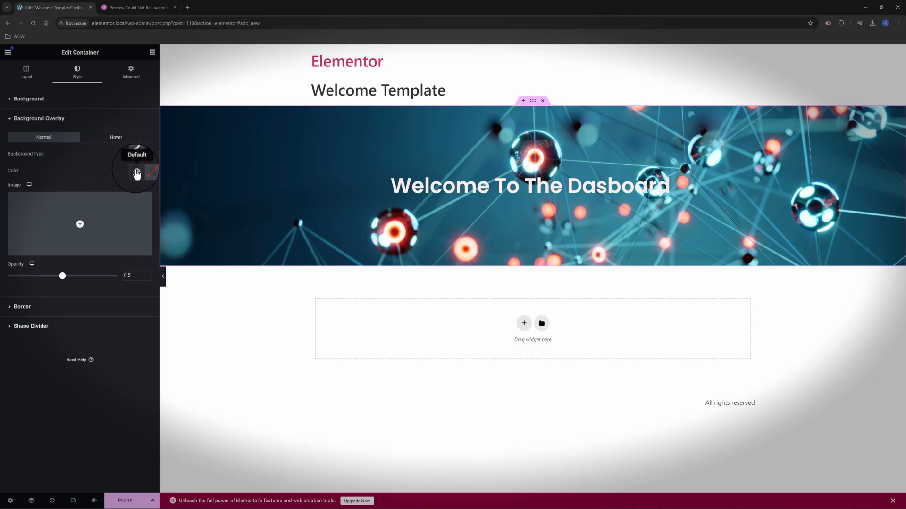
left_click(133, 166)
left_click(52, 245)
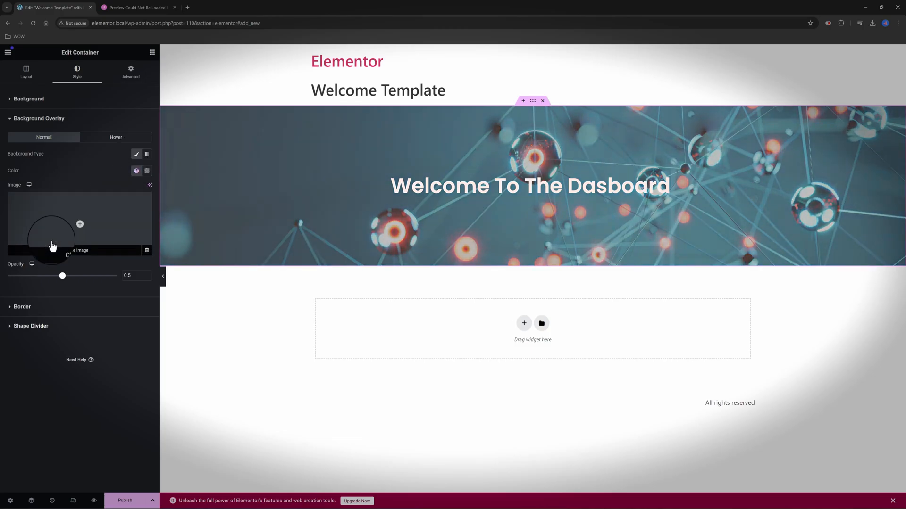
left_click(147, 171)
left_click(109, 260)
left_click_drag(110, 260, 69, 282)
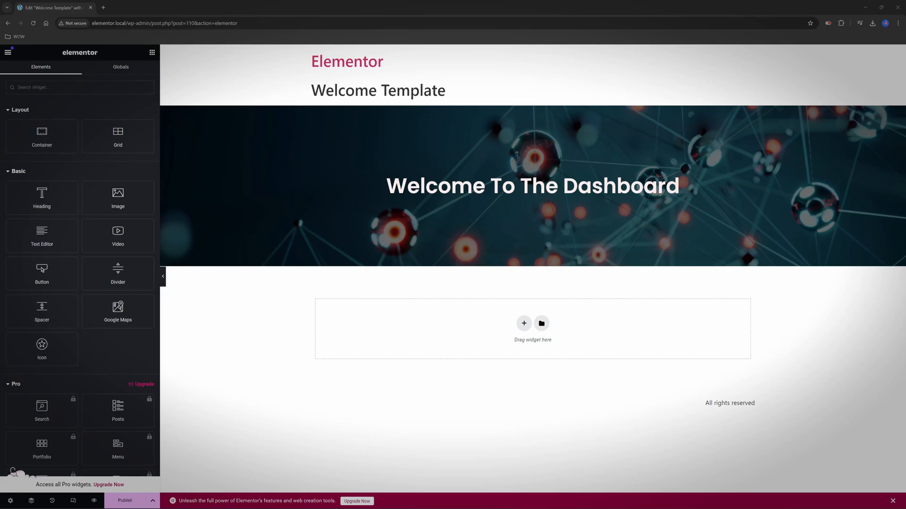
Exit Elementor, search 'Fluents form', then install and activate the Fluent Forms plugin
left_click(8, 55)
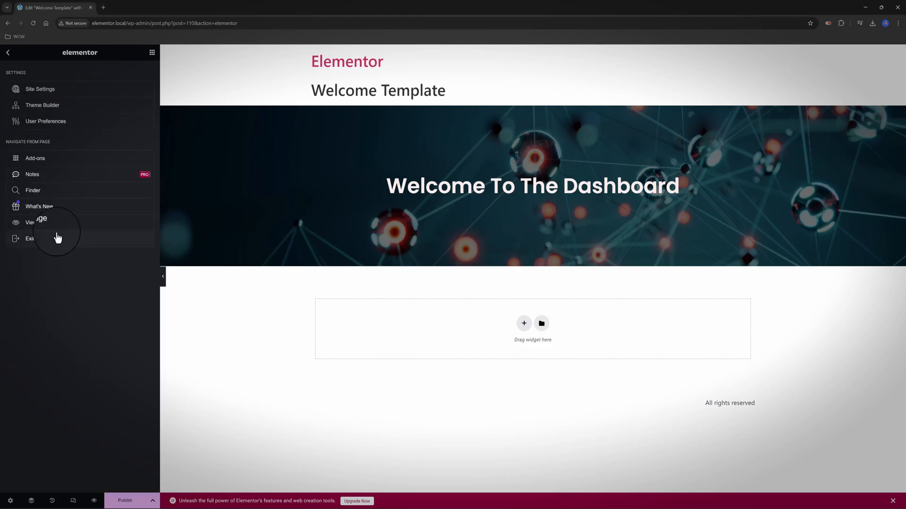
left_click(58, 243)
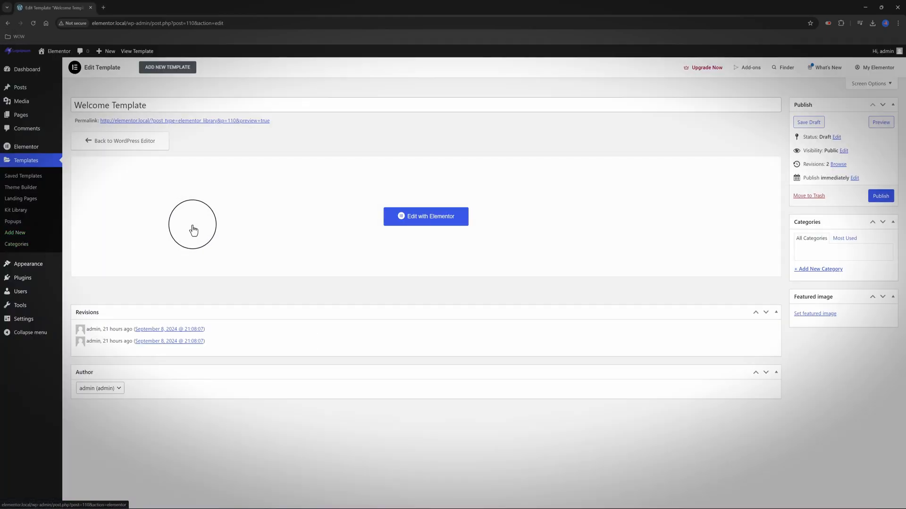
mouse_move(47, 278)
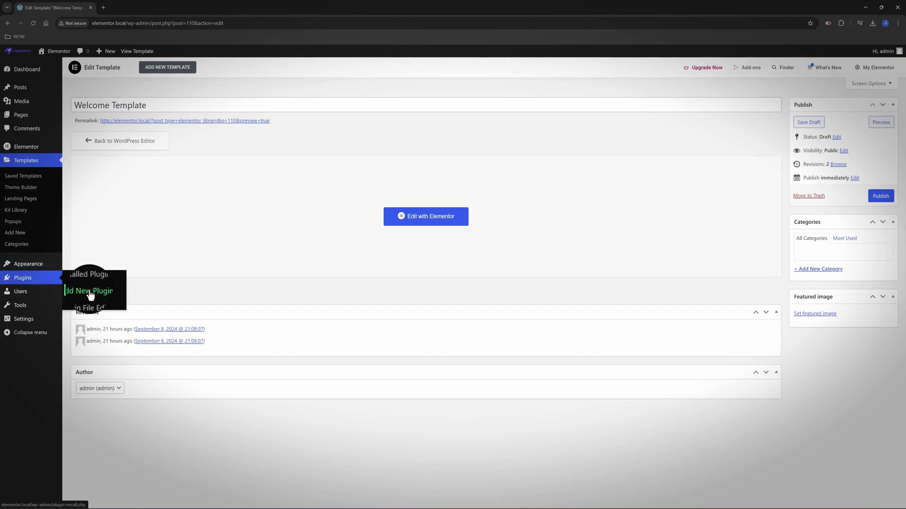
left_click(90, 293)
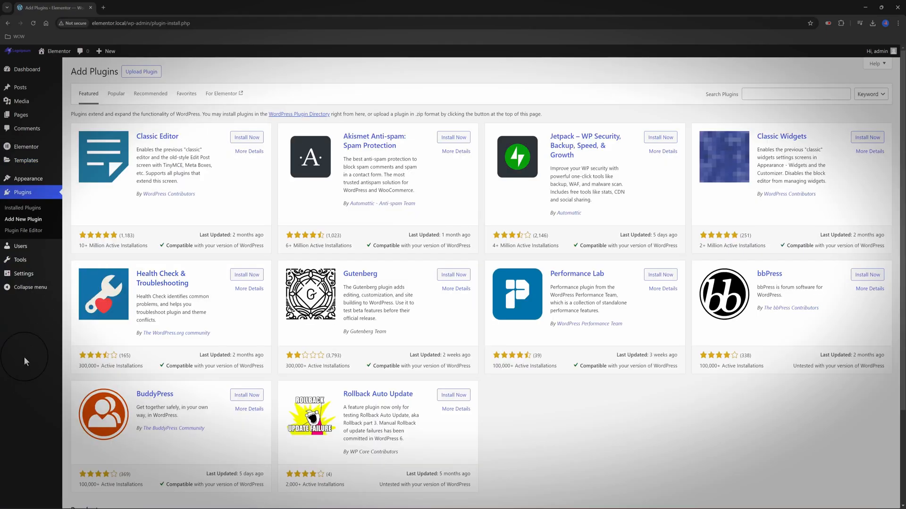
left_click(758, 92)
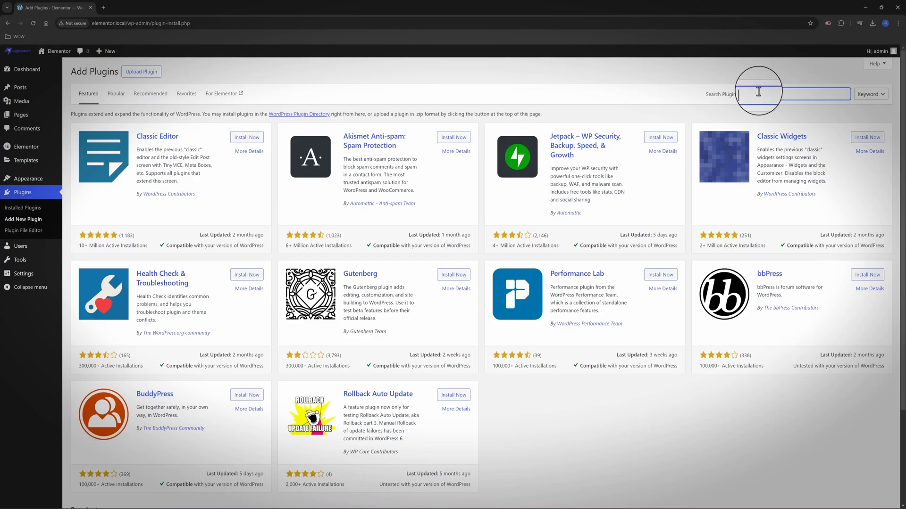
type("Fluents form")
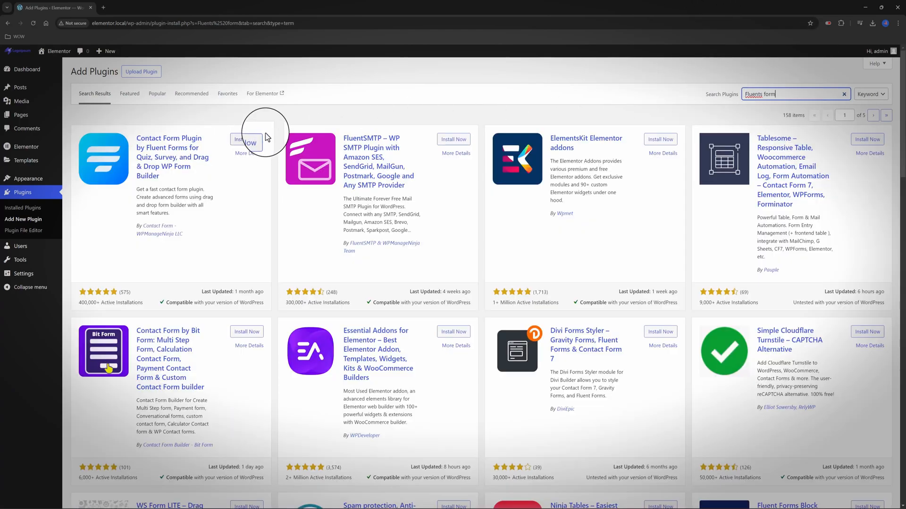
left_click(255, 142)
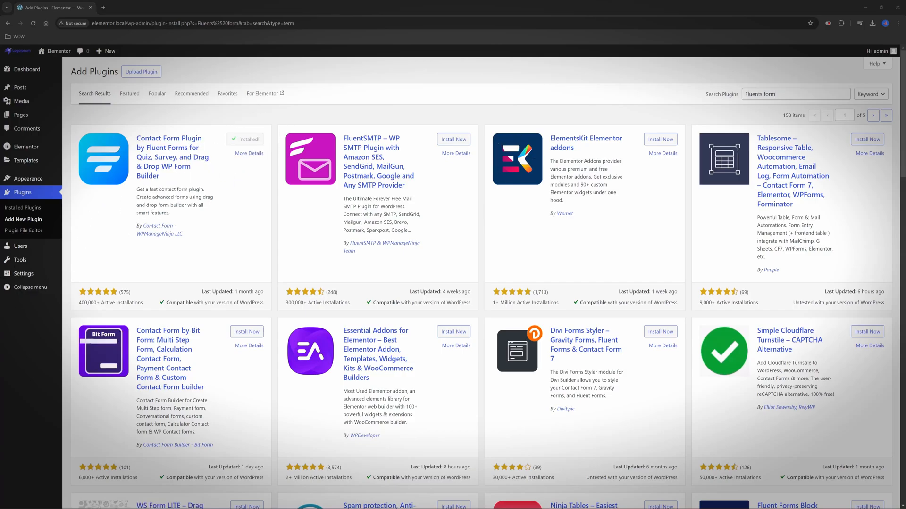
left_click(250, 139)
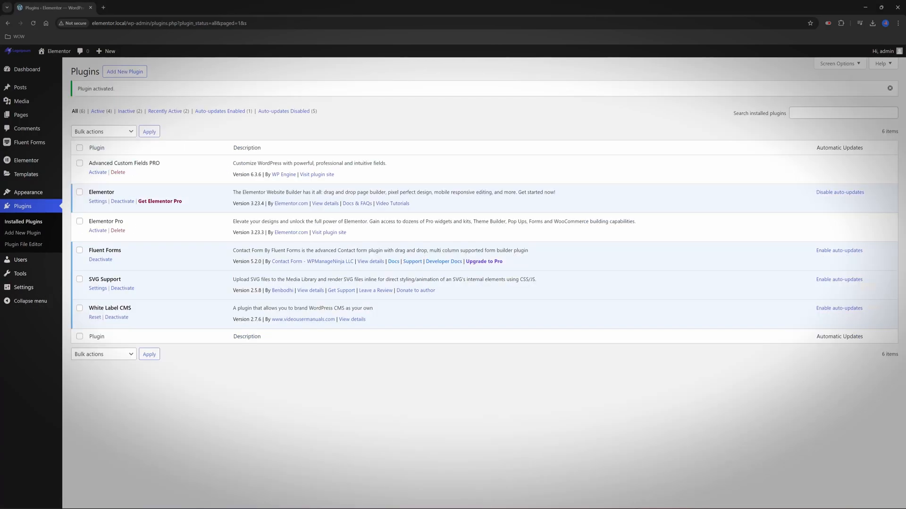
left_click(101, 111)
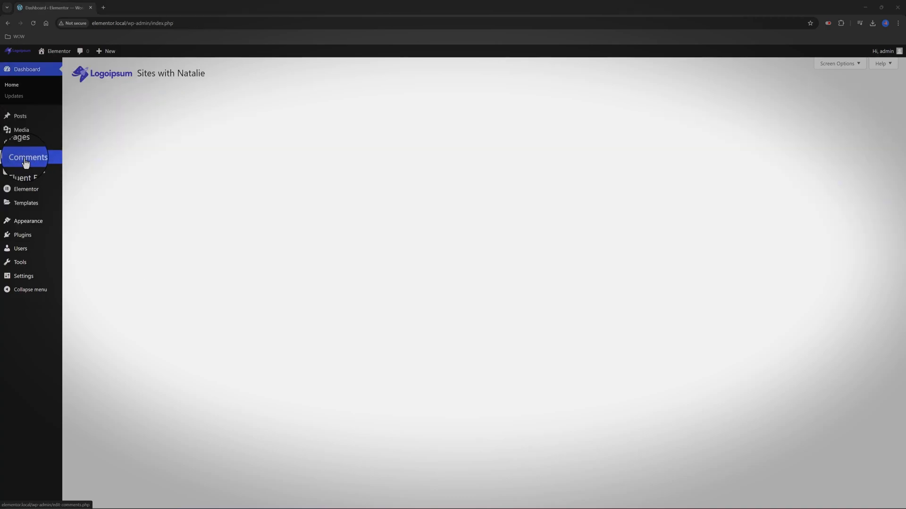
Check the Fluent Forms list (Subscription Form, Contact Form Demo), then go to Saved Templates
mouse_move(29, 171)
left_click(82, 176)
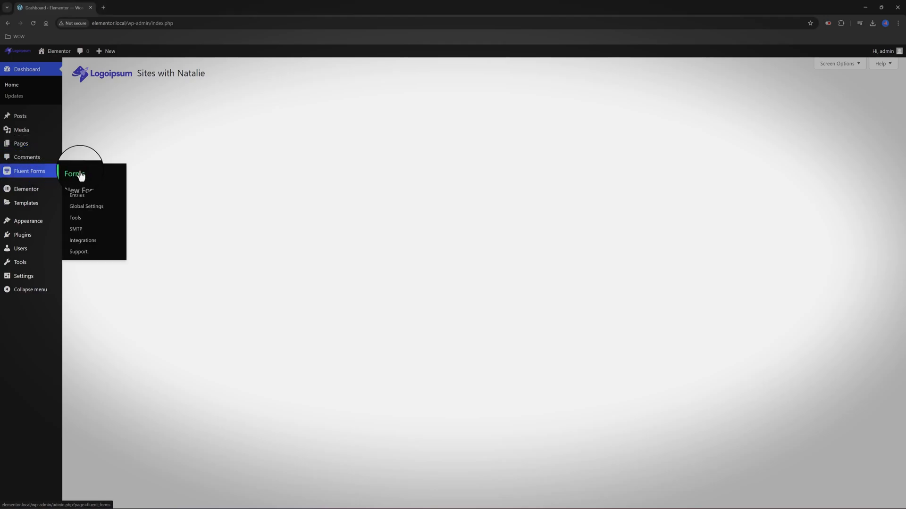
left_click(218, 114)
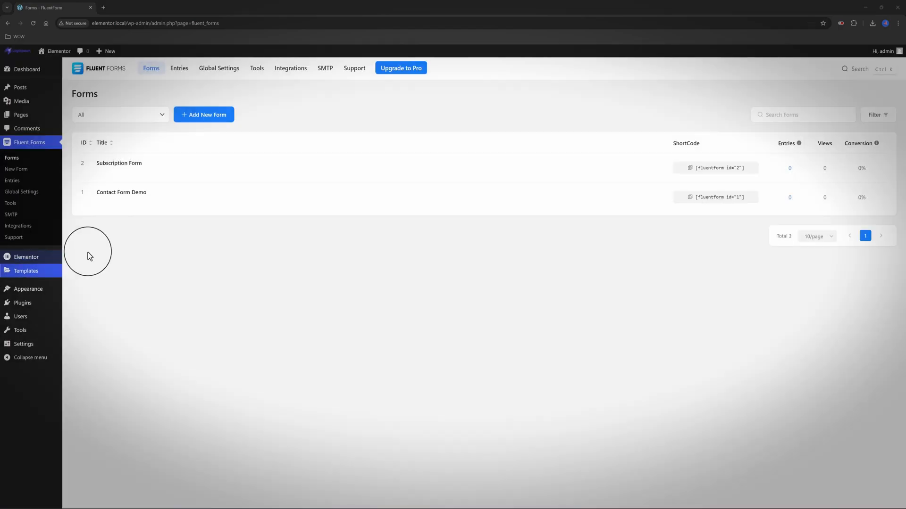
mouse_move(122, 202)
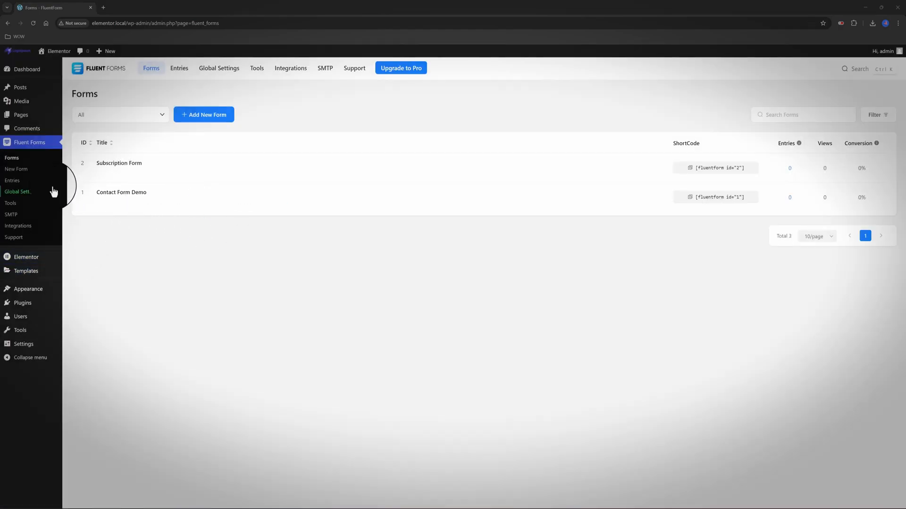
mouse_move(26, 268)
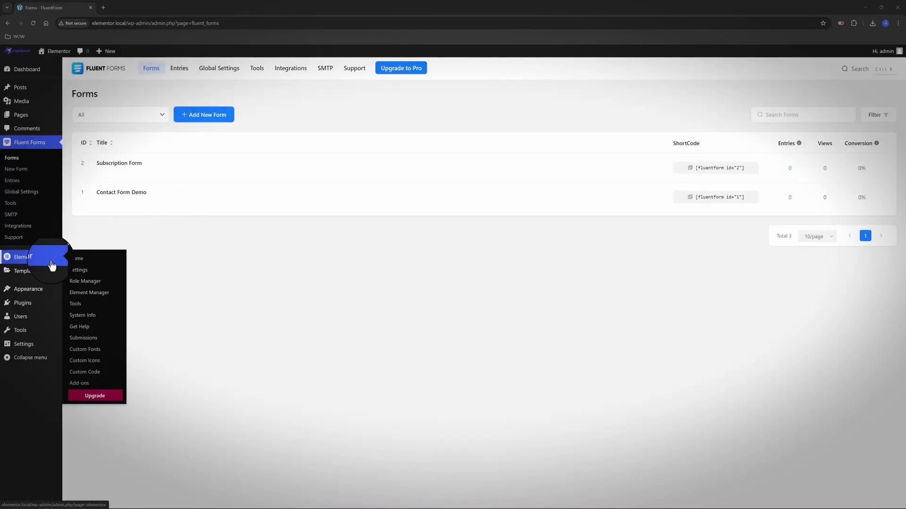
left_click(90, 277)
Add a flexbox section below the banner with a heading 'Please use the form below to contact me'
left_click(232, 198)
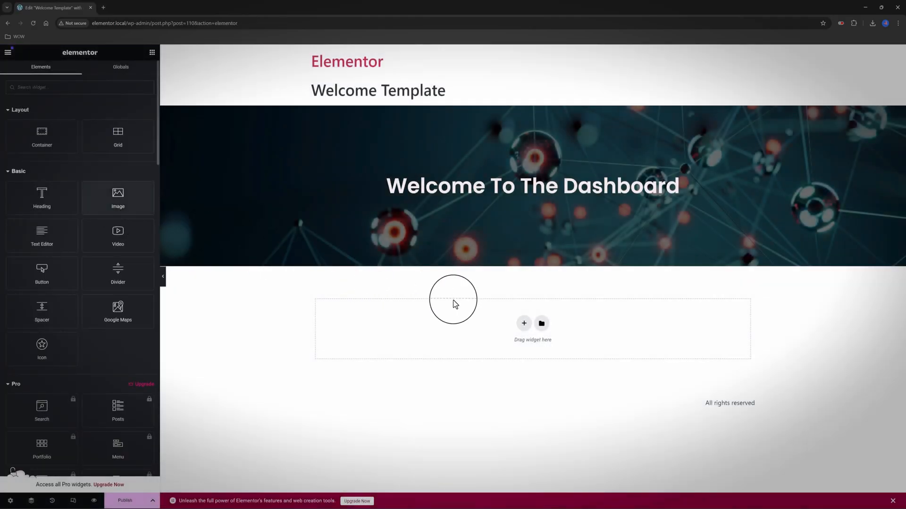
left_click(523, 323)
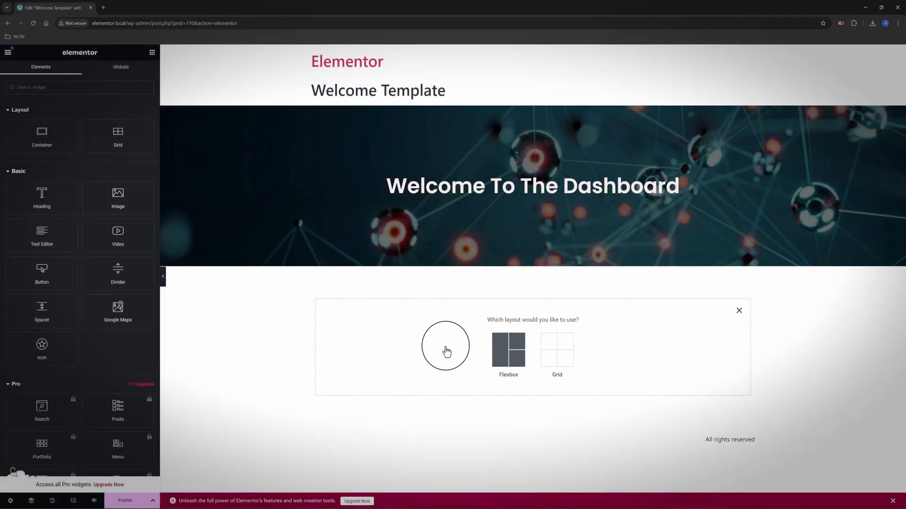
left_click(505, 348)
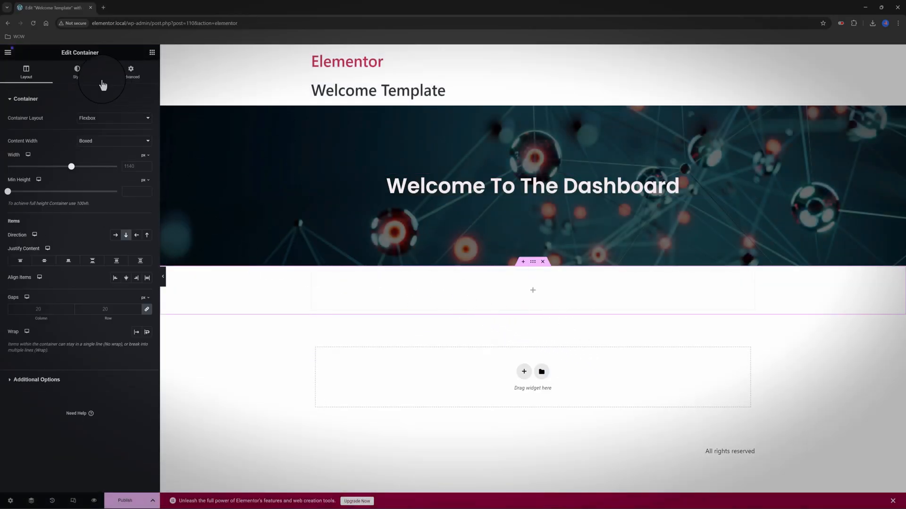
left_click(533, 290)
left_click_drag(40, 198, 538, 305)
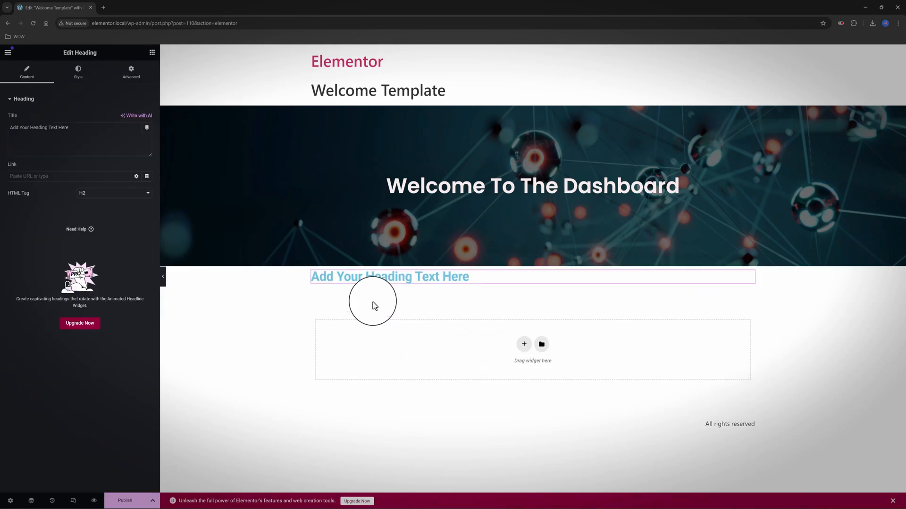
left_click(86, 136)
key("ctrl+a")
type("Please use")
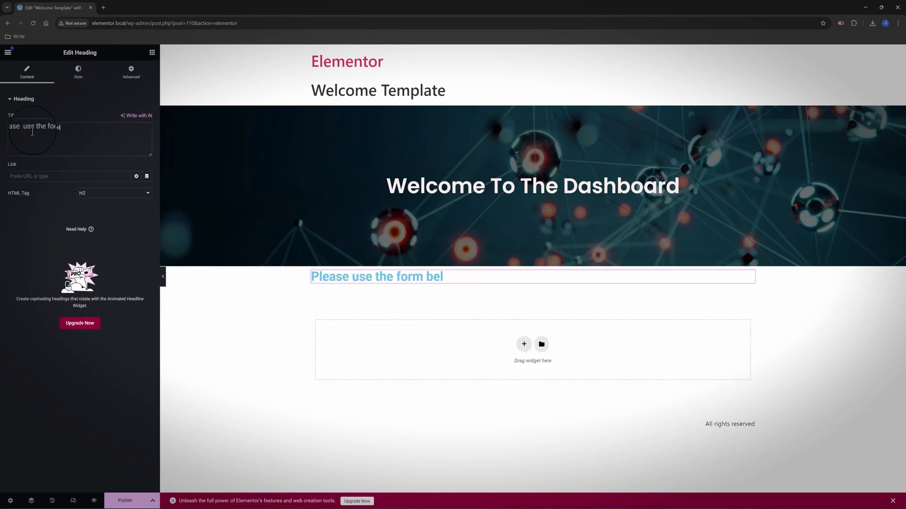
type(" the form below to contact me")
Make the heading black and centred, and pad its section by 2 em
left_click(78, 72)
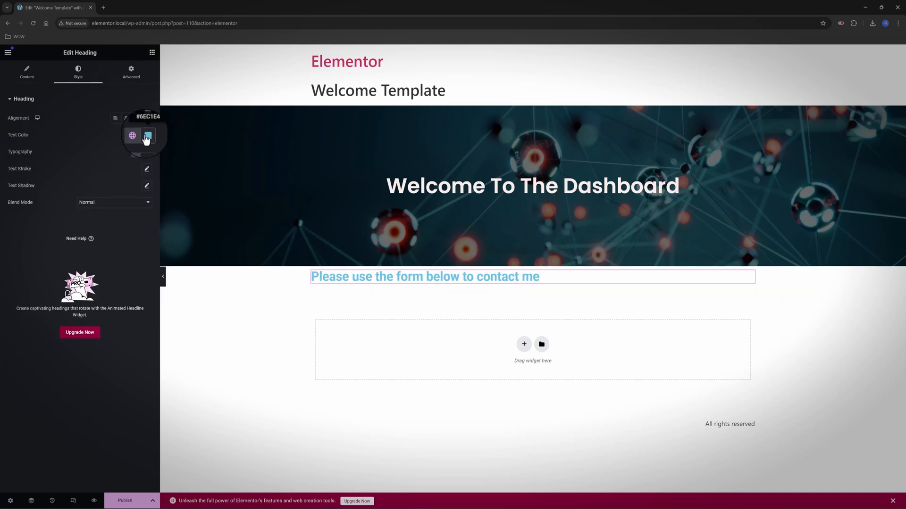
left_click(146, 138)
left_click_drag(152, 195, 102, 228)
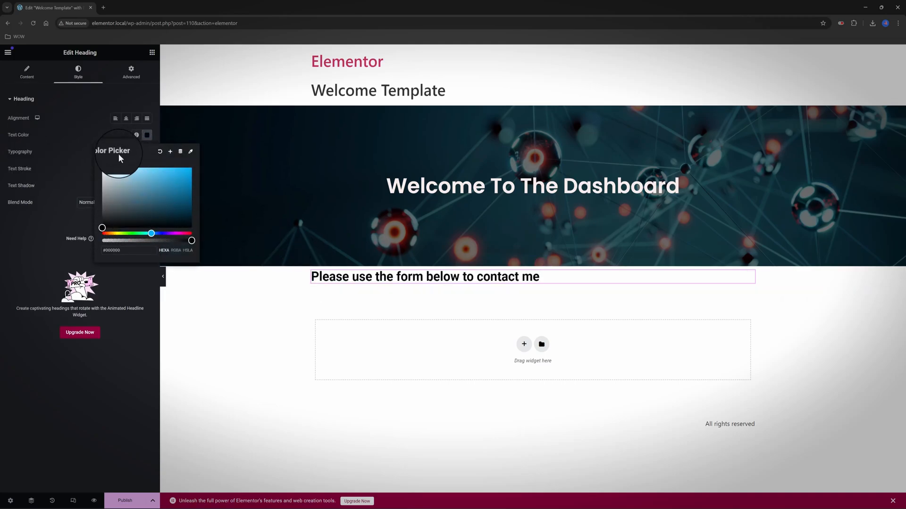
left_click(126, 118)
left_click(532, 262)
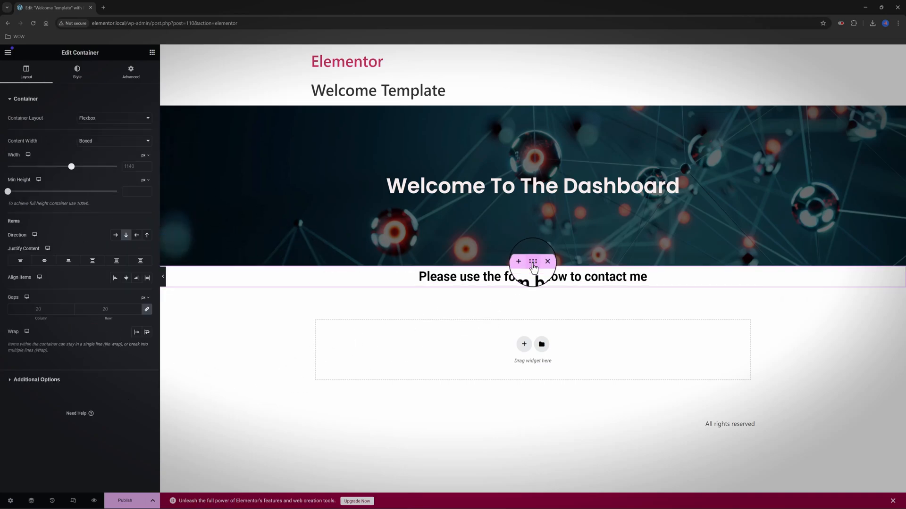
left_click(127, 67)
left_click(39, 157)
left_click(39, 156)
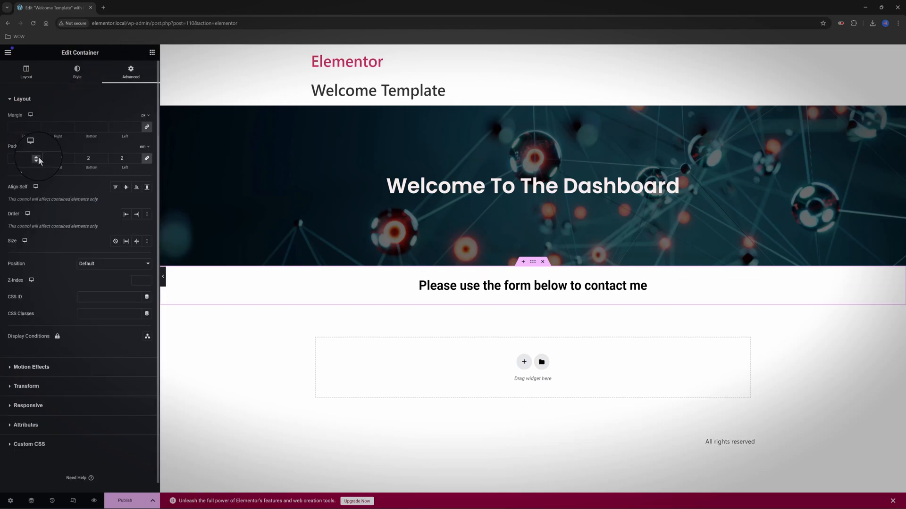
left_click(152, 52)
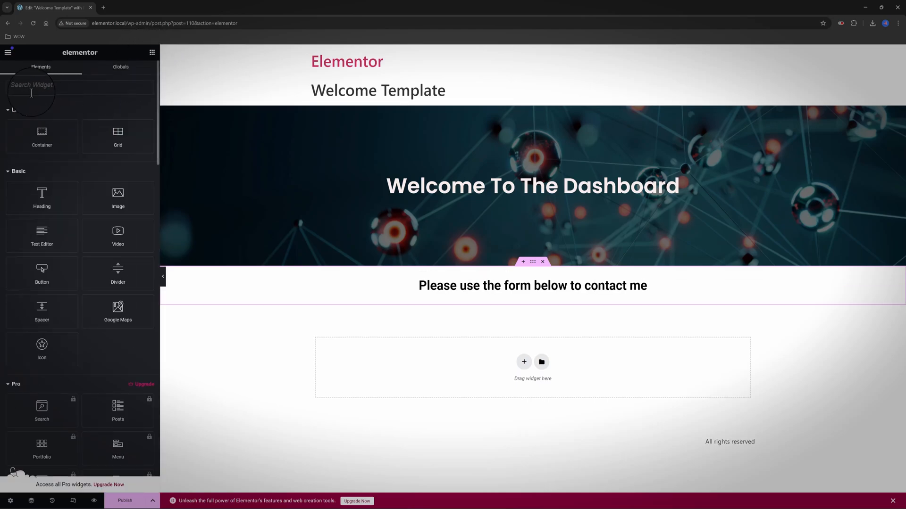
Place a Fluent Forms widget below the heading showing Contact Form Demo (1)
type("fluent")
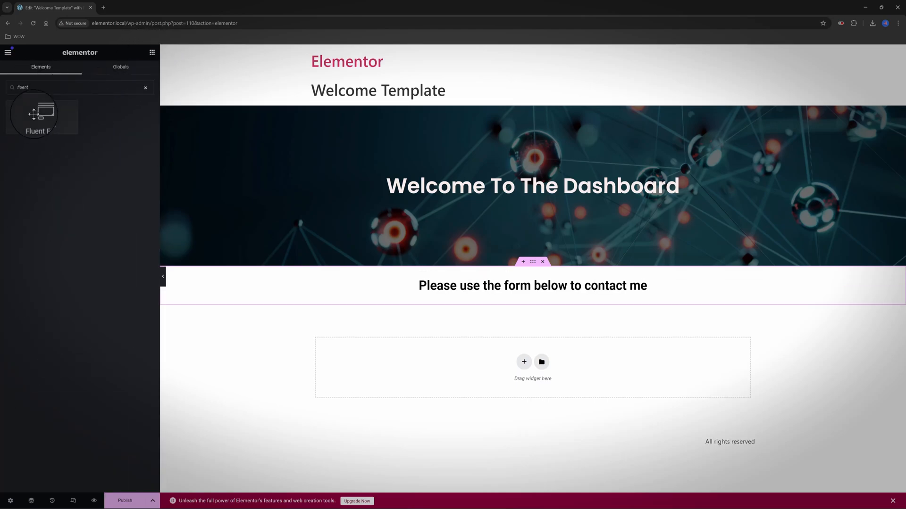
left_click_drag(34, 113, 455, 313)
left_click(78, 128)
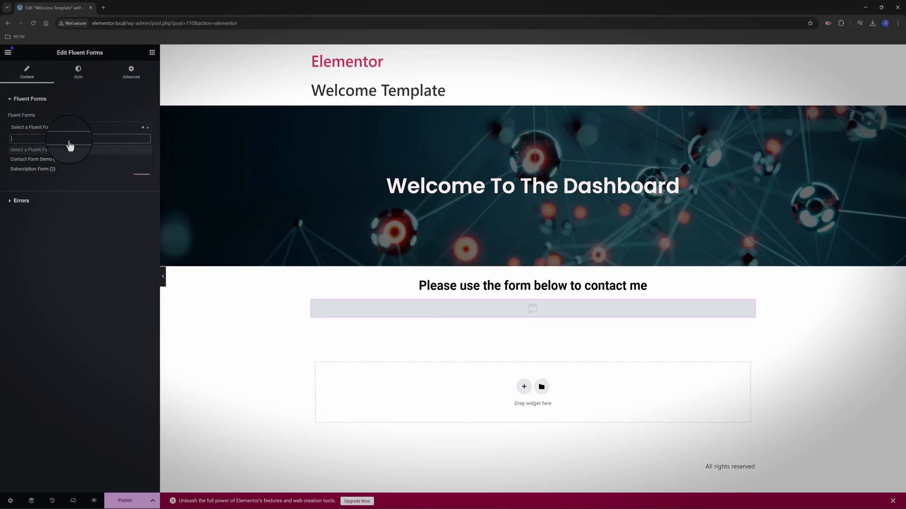
left_click(75, 161)
Give the form widget 4 em top padding, then publish and exit to WordPress
scroll(330, 320, "down", 2)
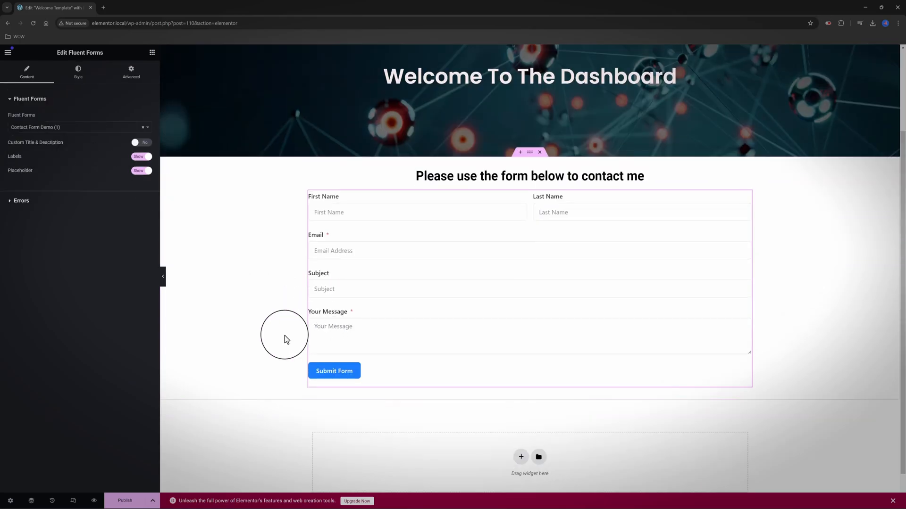
left_click(131, 72)
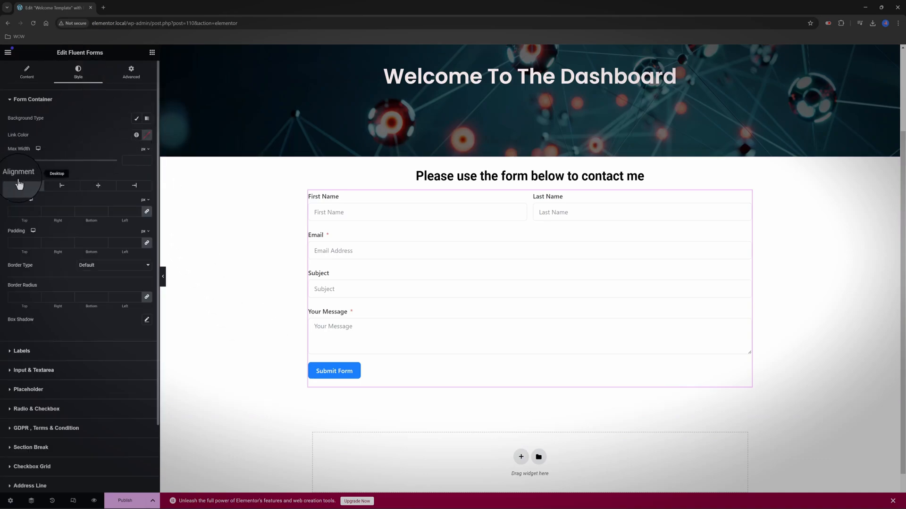
left_click(145, 147)
left_click(145, 165)
left_click(147, 158)
left_click(23, 159)
type("4")
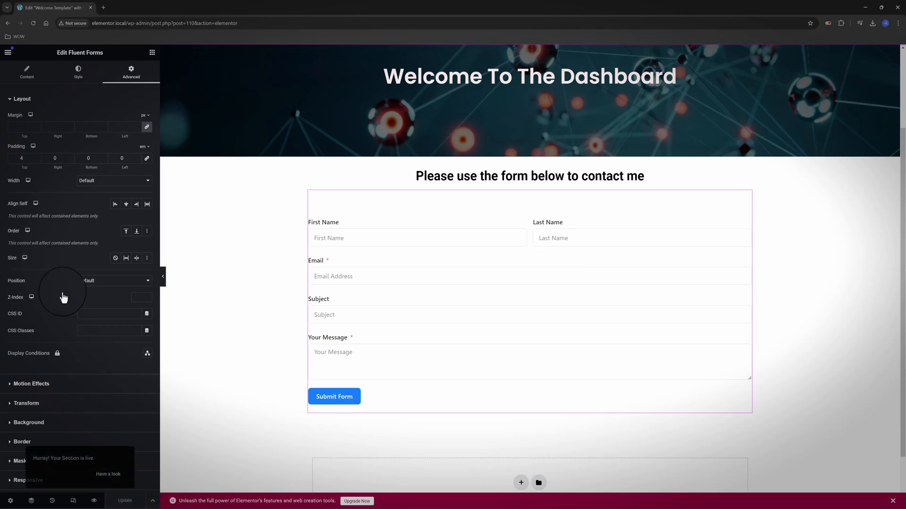
left_click(8, 53)
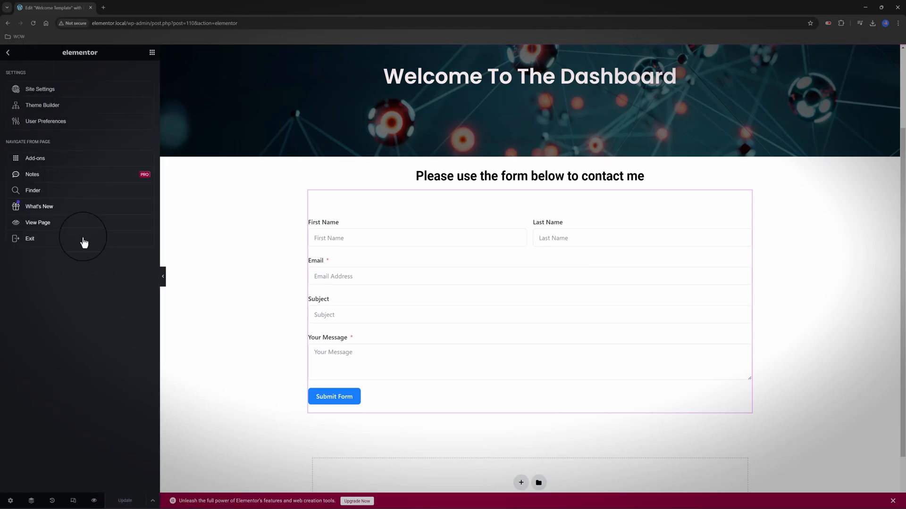
left_click(32, 238)
Select Welcome Template as the dashboard welcome panel template in White Label CMS and save
mouse_move(36, 340)
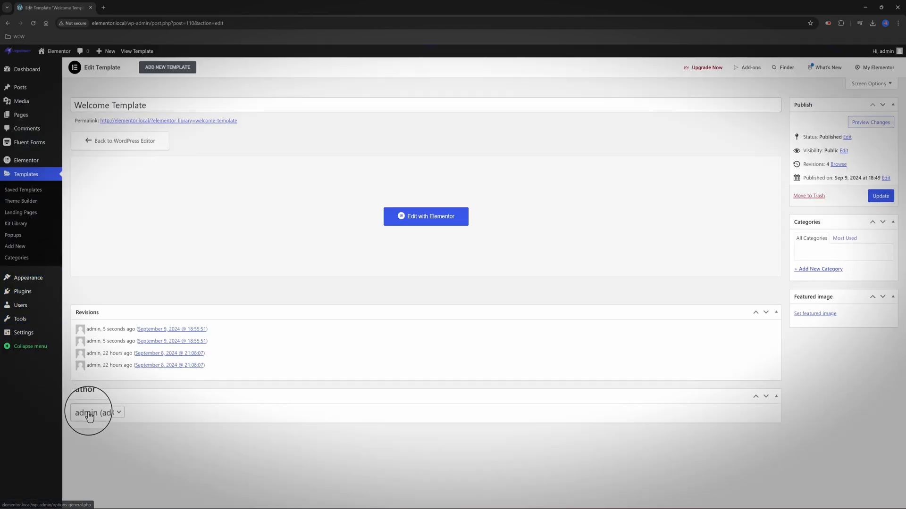
left_click(91, 424)
scroll(429, 309, "down", 5)
scroll(429, 309, "up", 5)
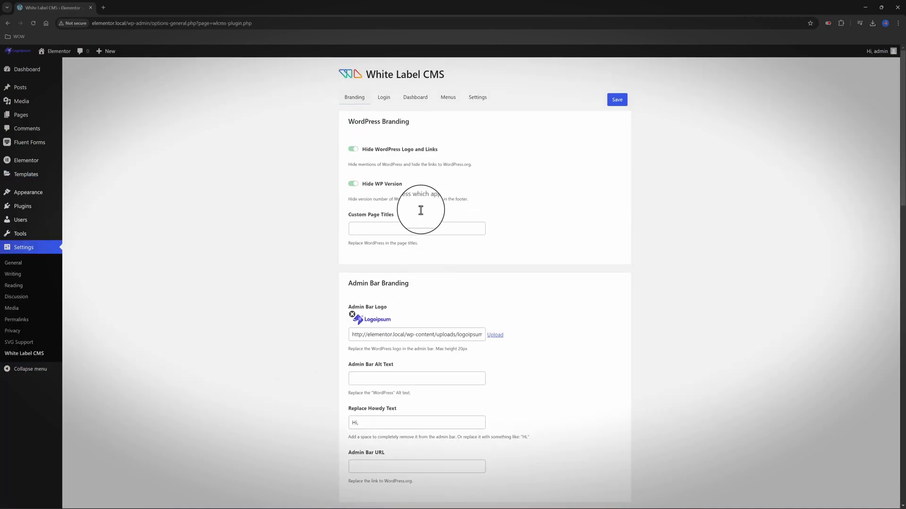
left_click(417, 98)
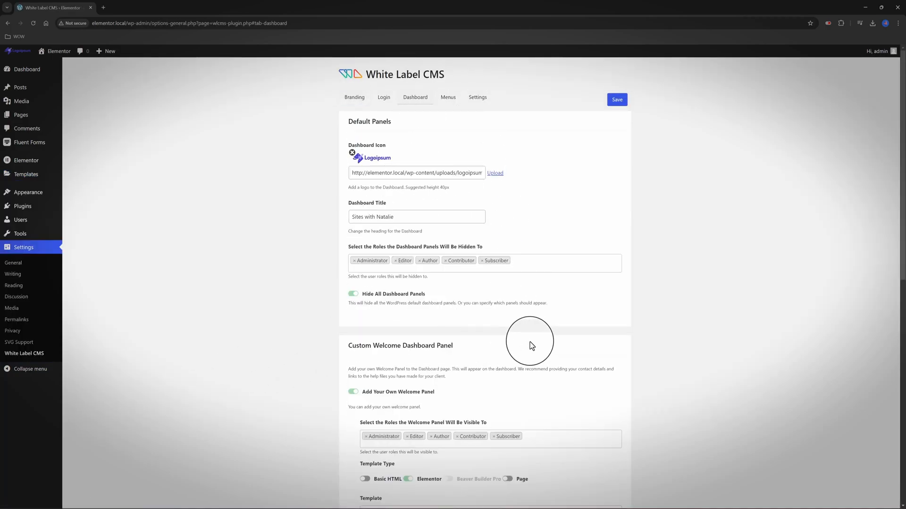
scroll(530, 344, "down", 4)
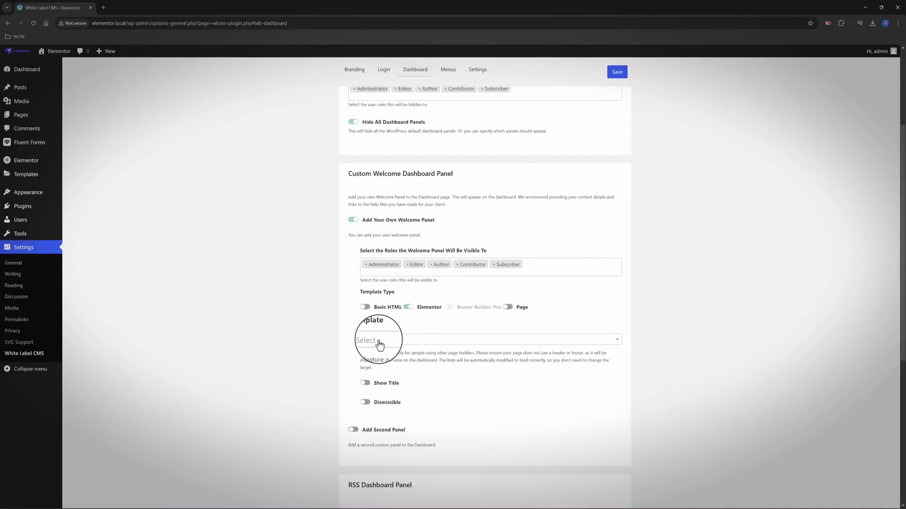
left_click(380, 344)
left_click(402, 373)
scroll(472, 236, "down", 2)
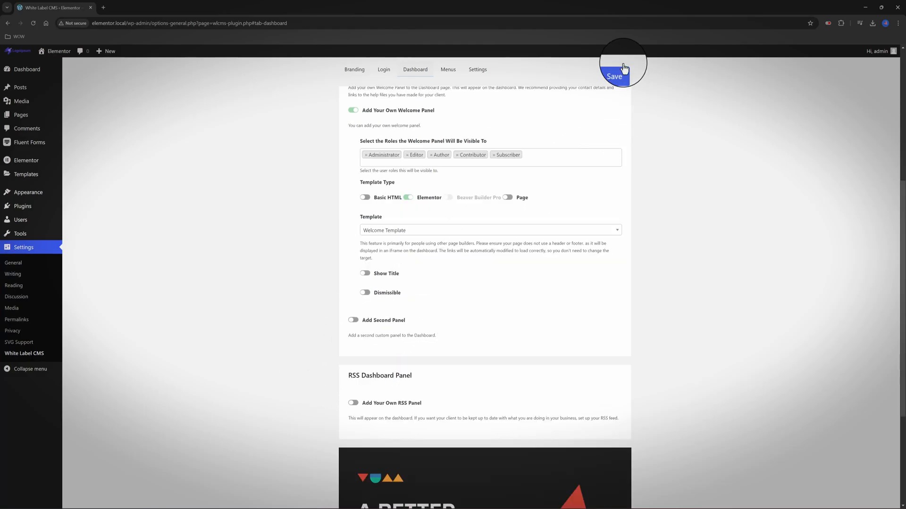
left_click(617, 72)
View the Dashboard to confirm the banner and contact form appear
left_click(34, 24)
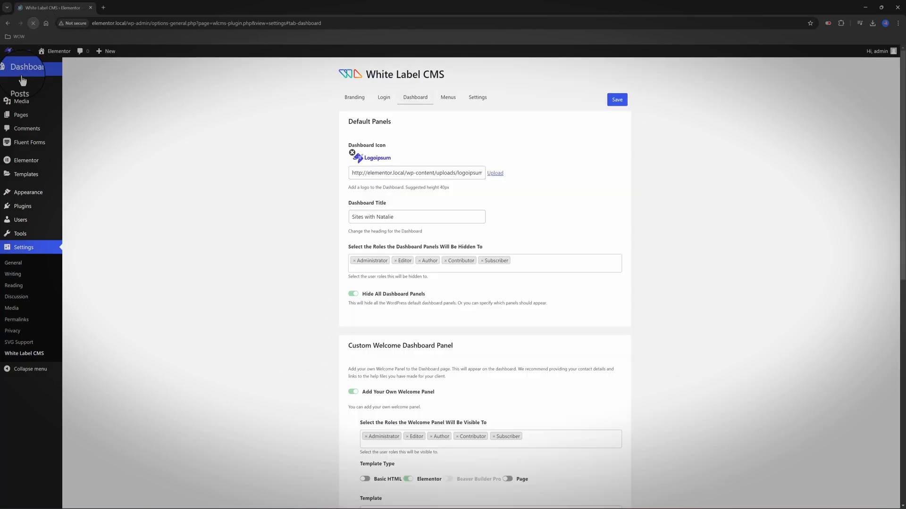
left_click(22, 75)
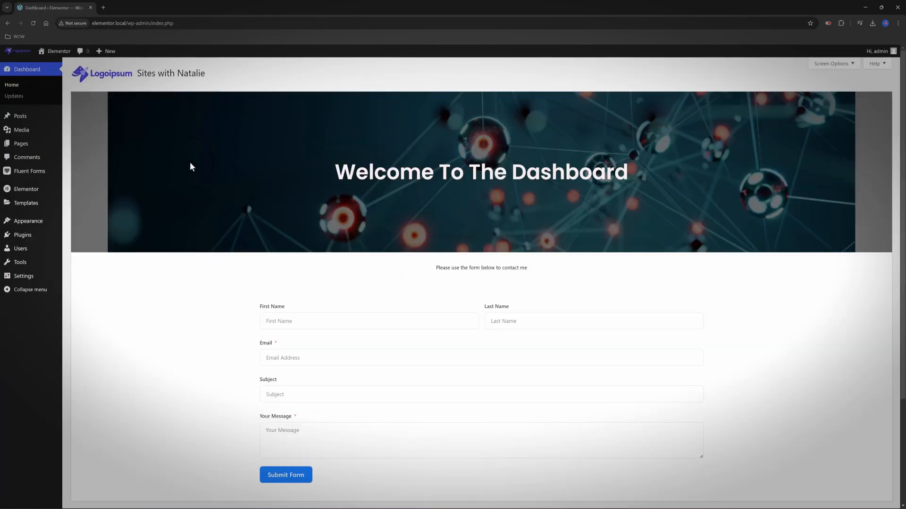
scroll(208, 267, "down", 2)
scroll(208, 267, "up", 2)
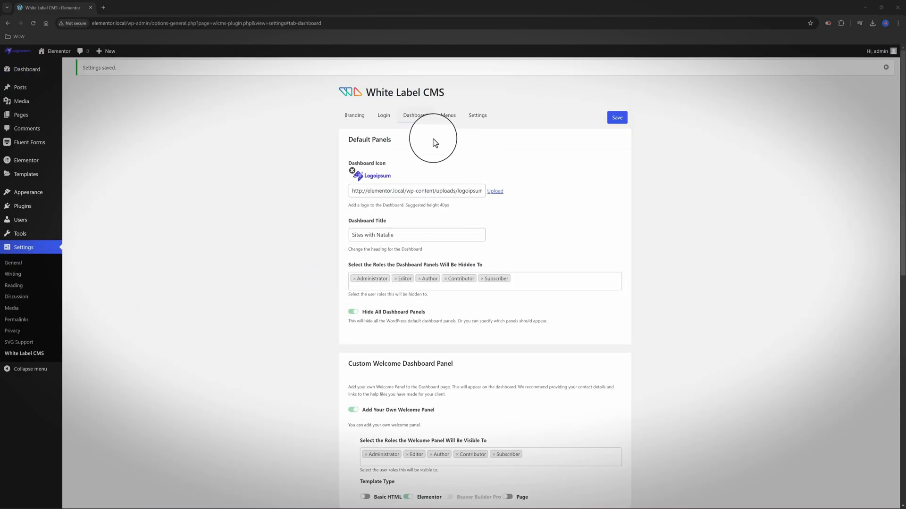
On the Menus tab, enable menu hiding for clients and hide the Dashboard's Updates submenu
left_click(449, 117)
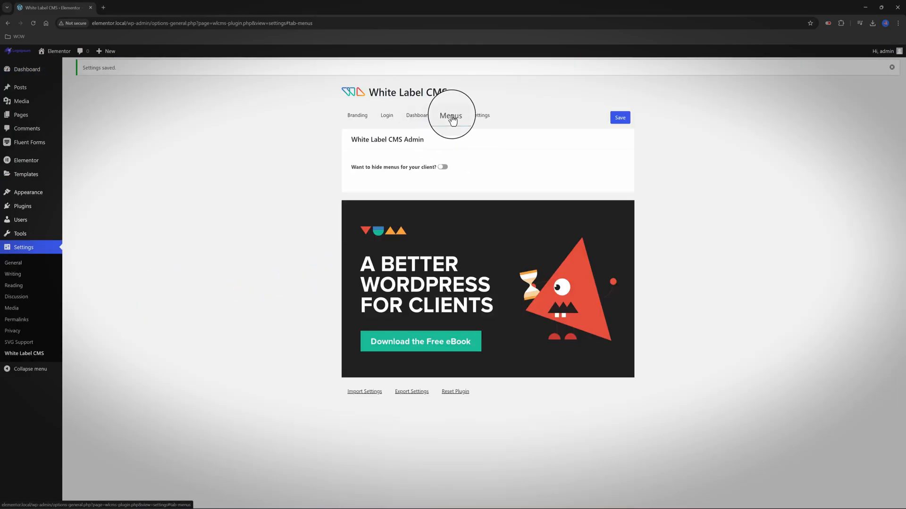
left_click(442, 168)
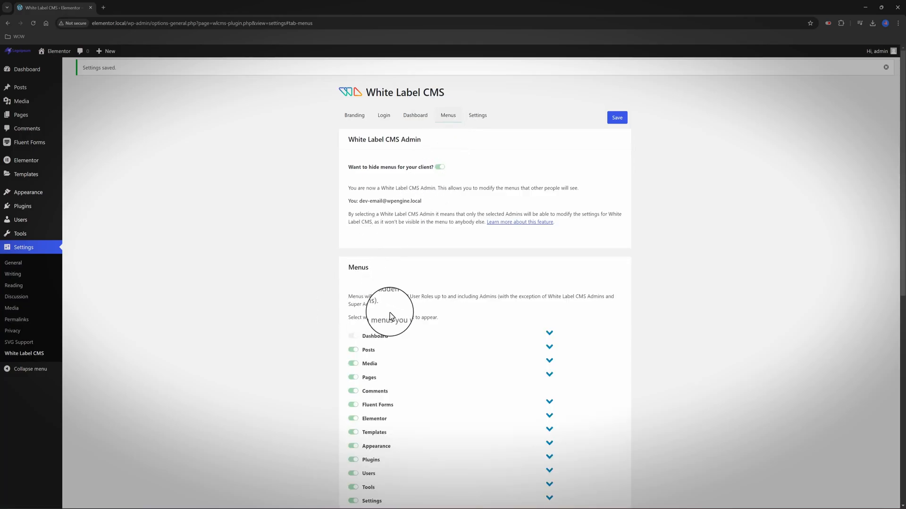
scroll(580, 322, "down", 1)
scroll(587, 321, "down", 1)
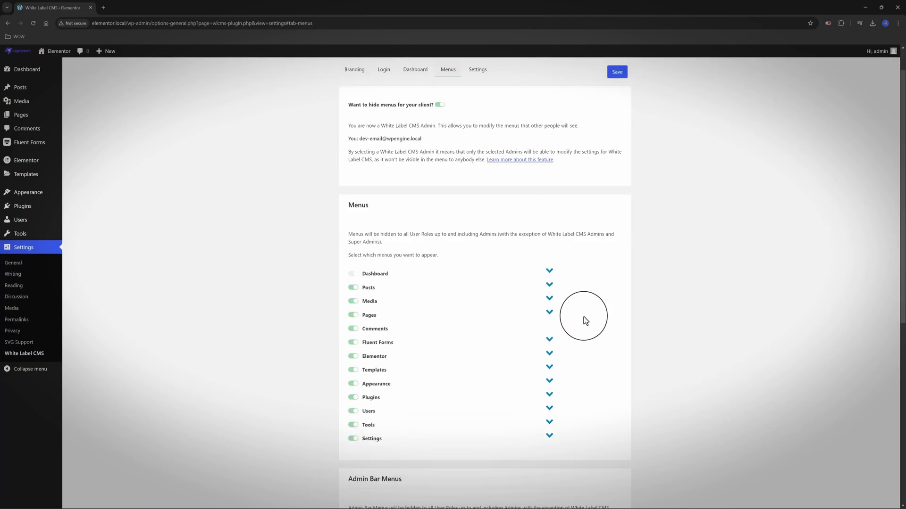
scroll(557, 308, "down", 2)
scroll(517, 299, "up", 2)
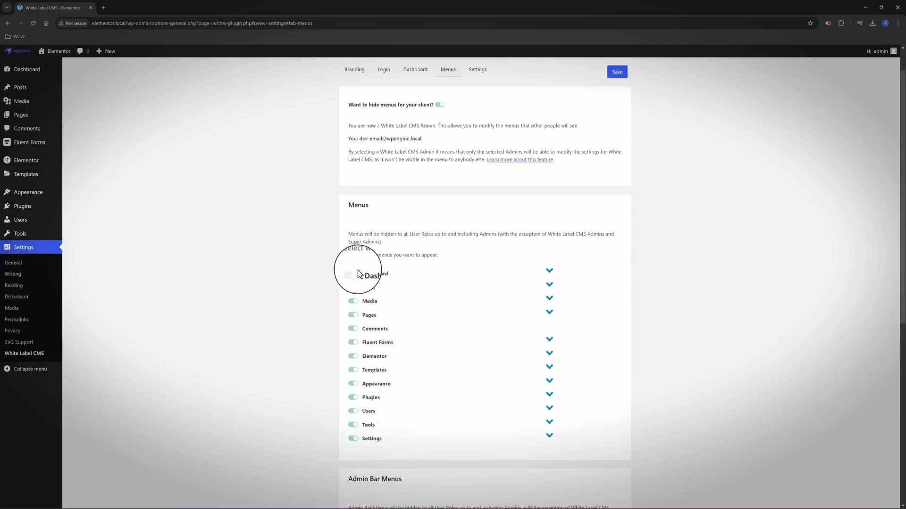
left_click(551, 271)
left_click(366, 300)
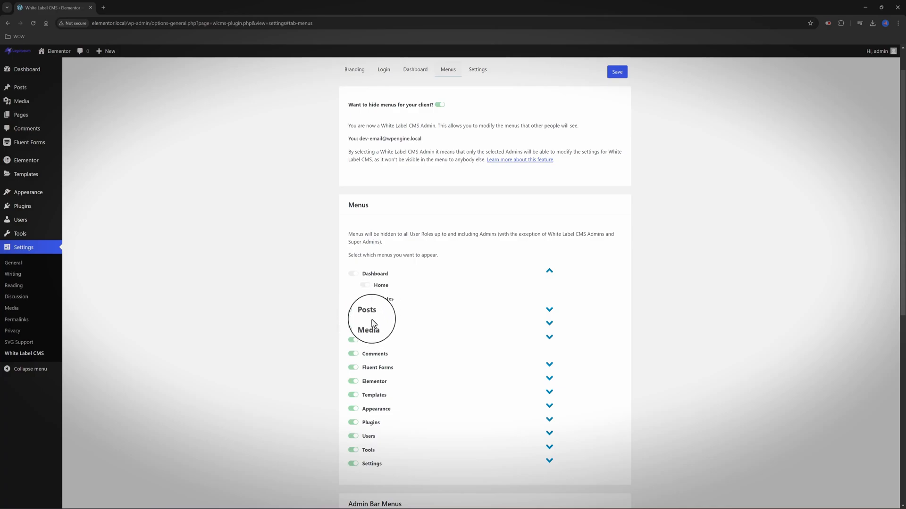
Hide the Fluent Forms, Elementor, Templates, Appearance and Plugins menus, then save and reload
left_click(351, 368)
left_click(353, 381)
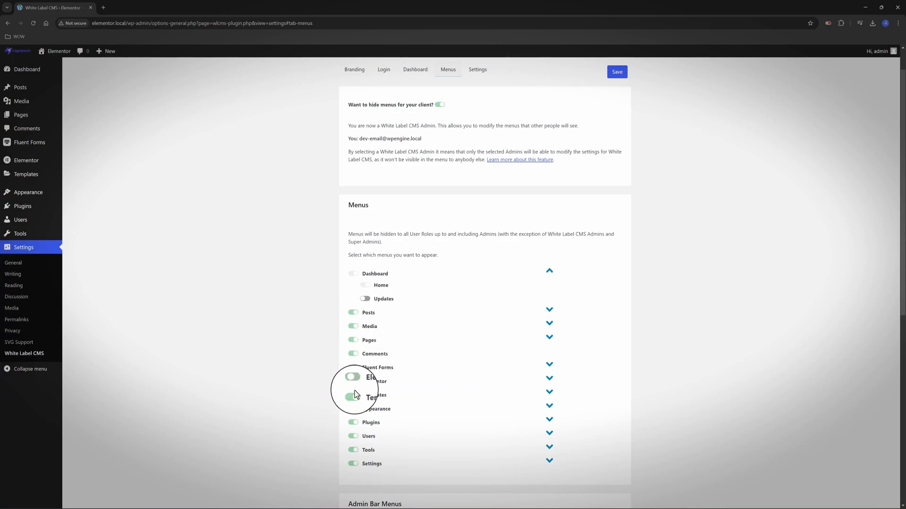
left_click(353, 395)
left_click(353, 409)
left_click(353, 423)
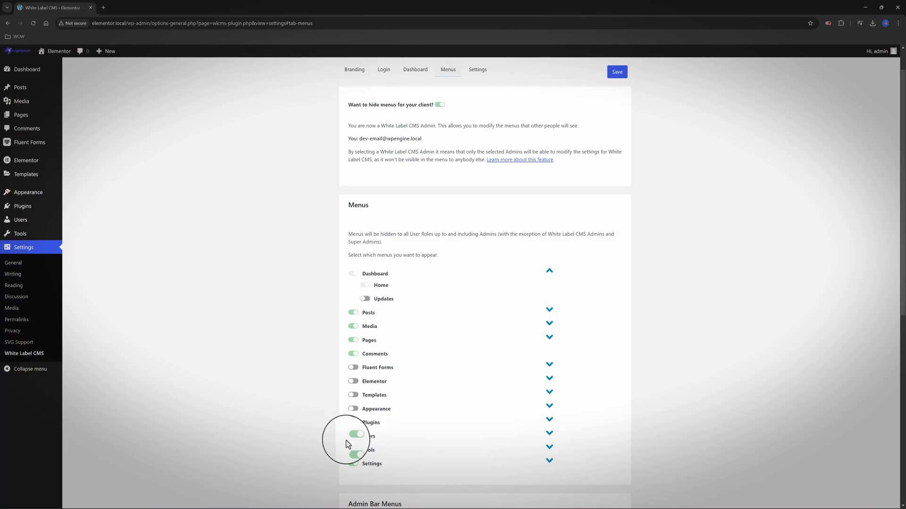
left_click(617, 73)
left_click(33, 24)
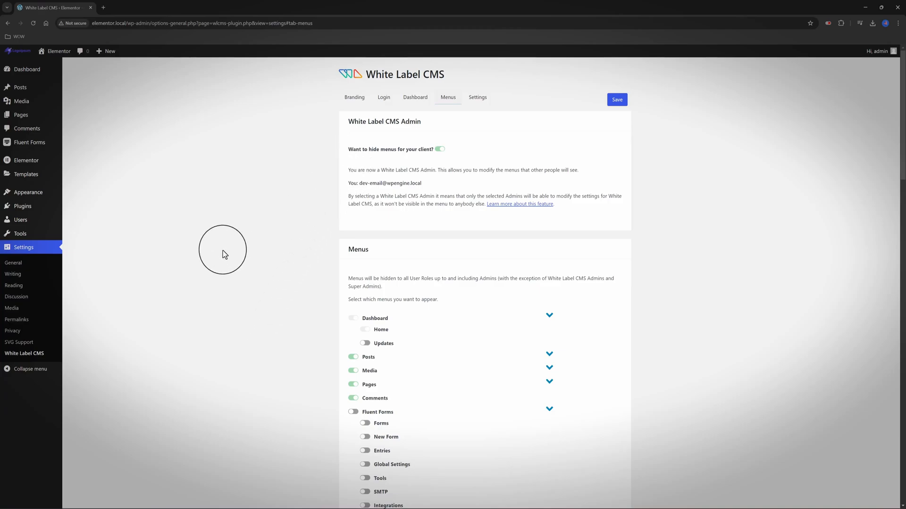
Add a new user with the client's username, a cleared password and the Administrator role
mouse_move(28, 220)
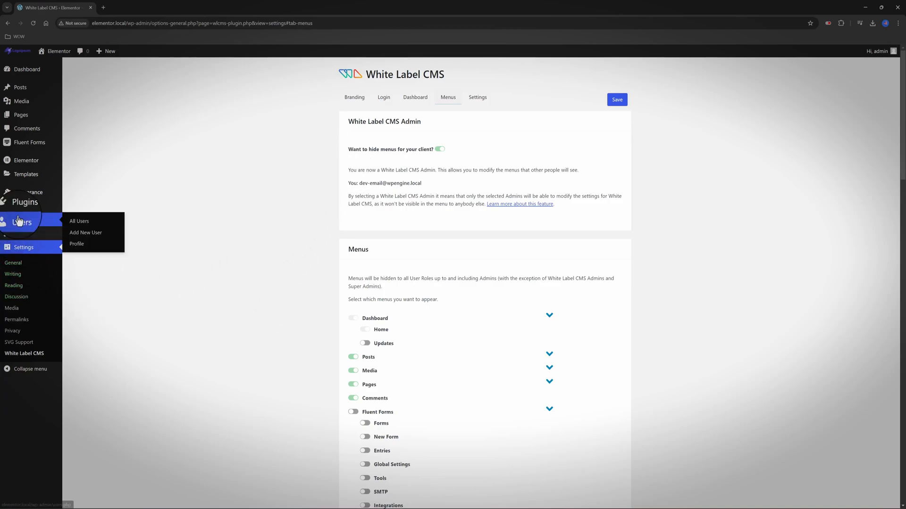
left_click(89, 238)
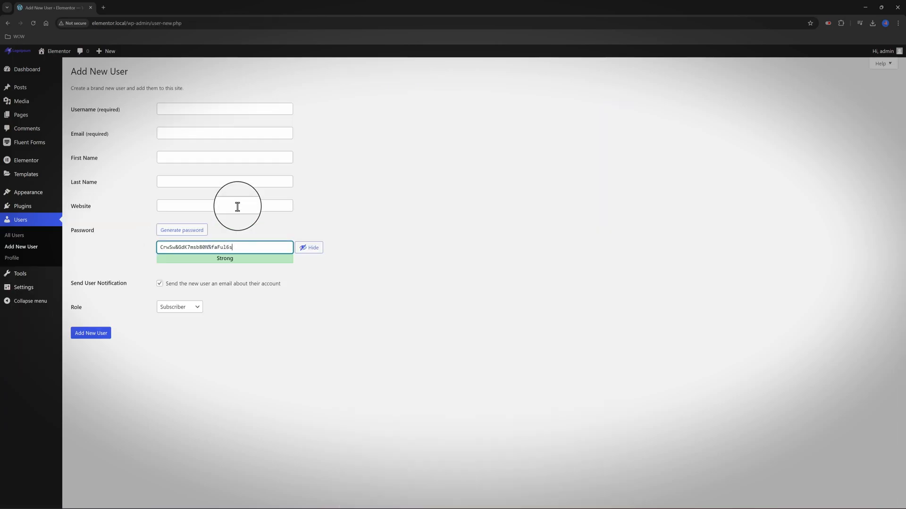
left_click(180, 108)
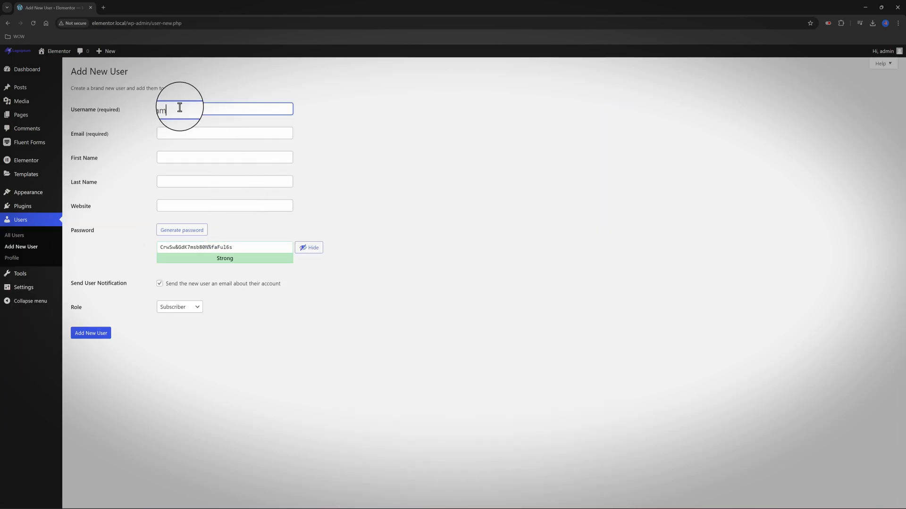
type("Sam")
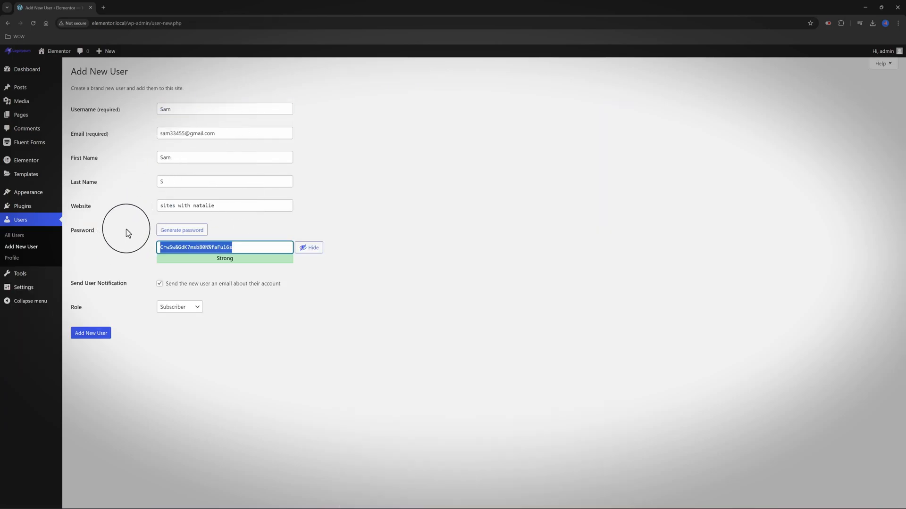
key("BackSpace")
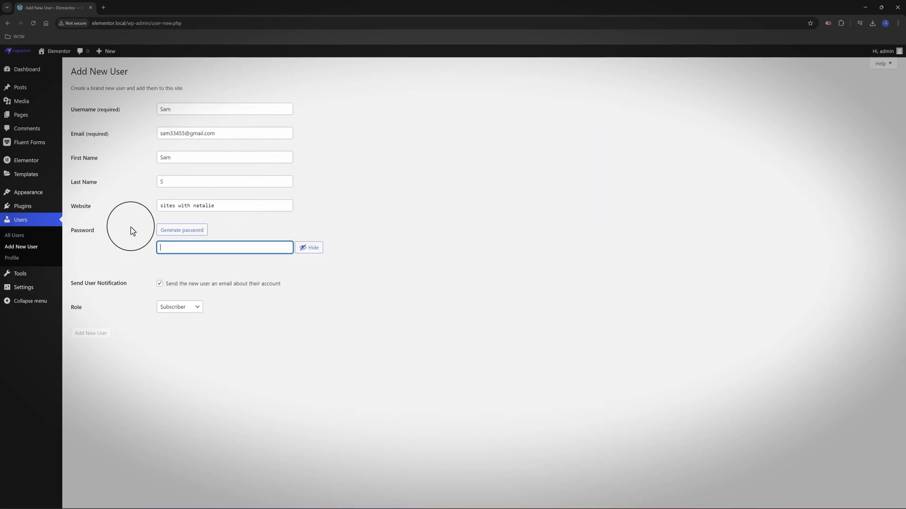
left_click(189, 330)
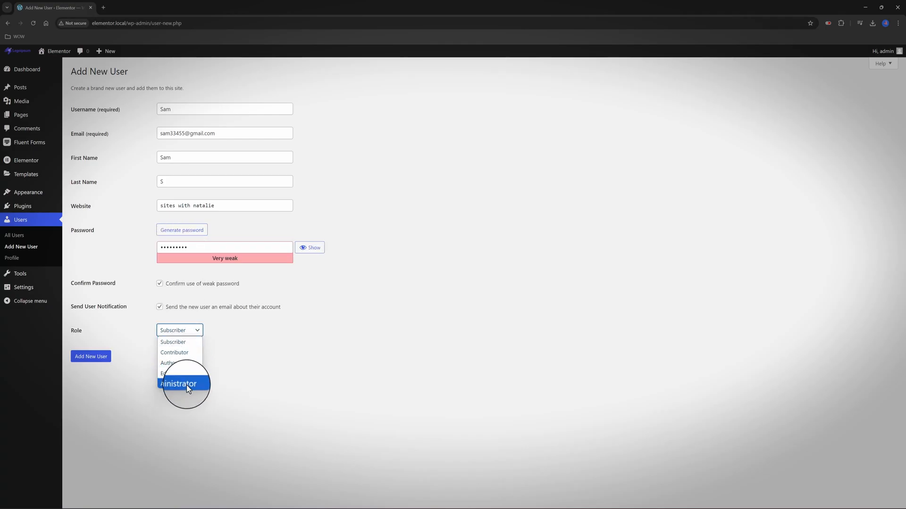
left_click(187, 385)
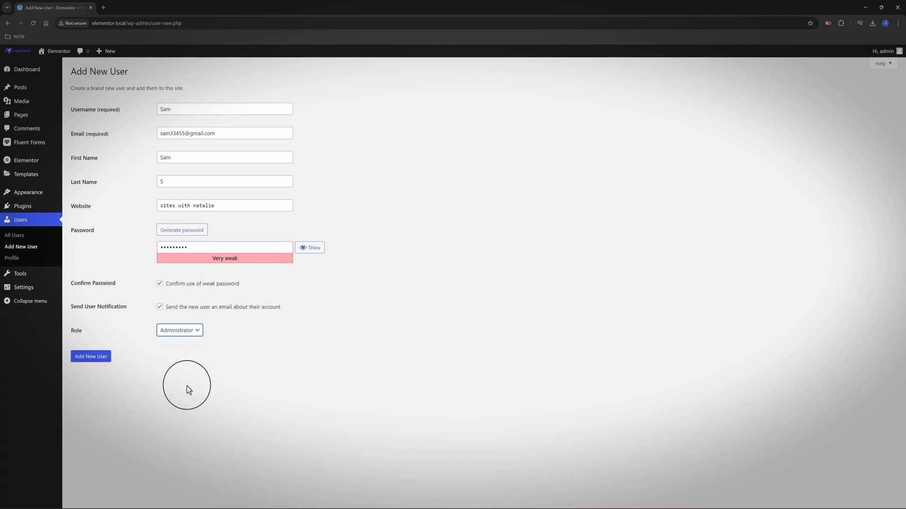
left_click(101, 360)
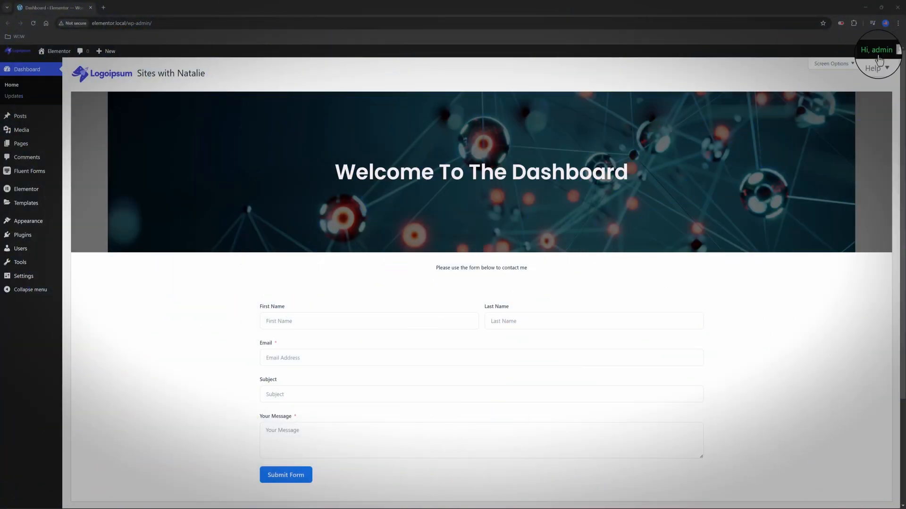
Log out of the administrator account from the Hi, admin menu
mouse_move(879, 59)
left_click(845, 87)
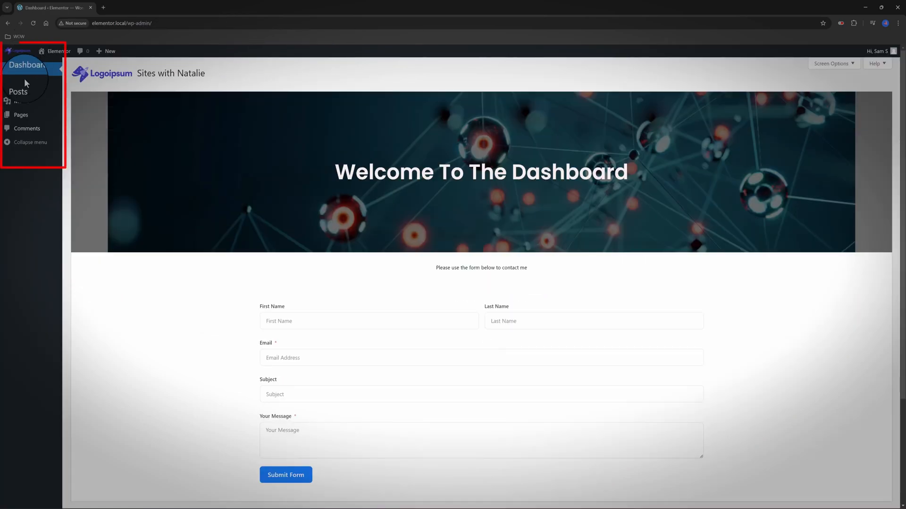
mouse_move(31, 90)
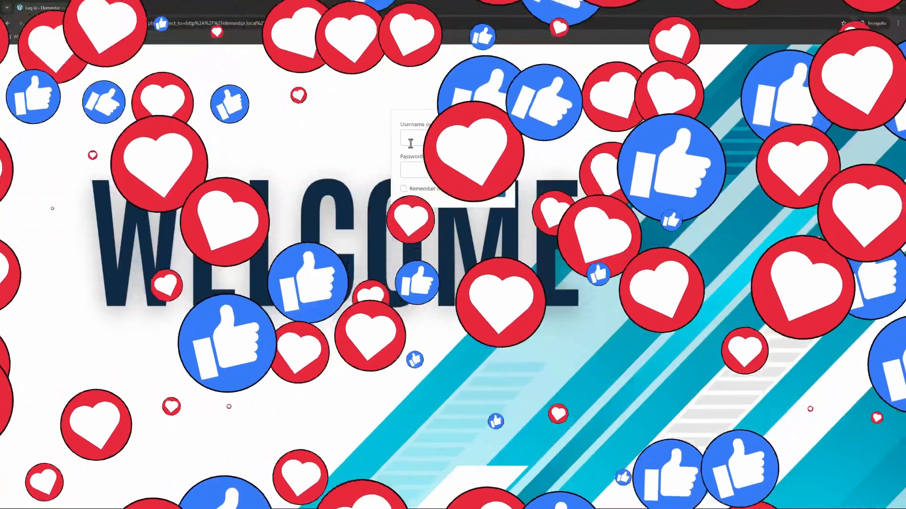
Enter username 'admin' and the administrator password on the WELCOME login page
type("admin")
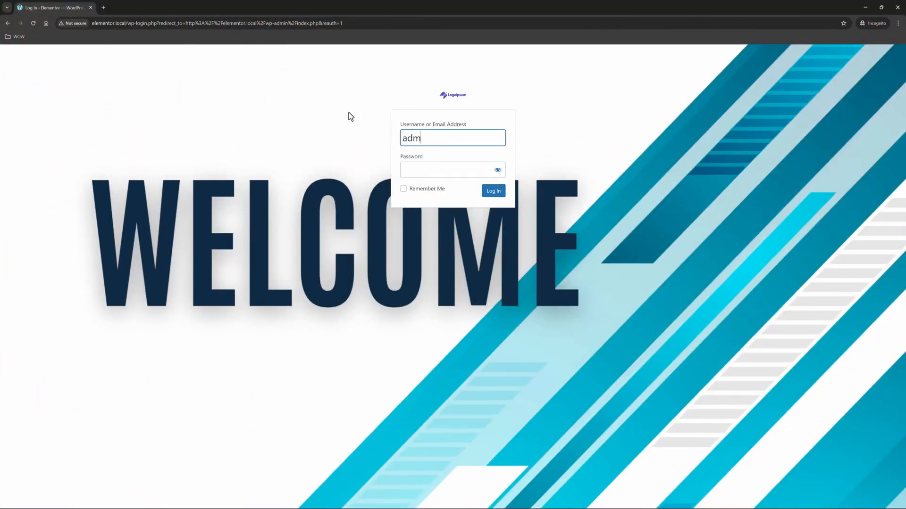
key("Tab")
type("adm")
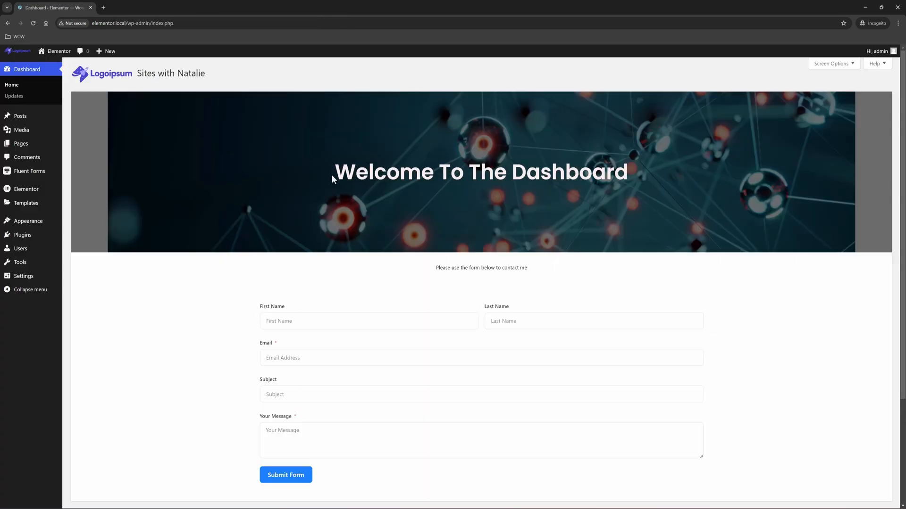
scroll(97, 78, "down", 1)
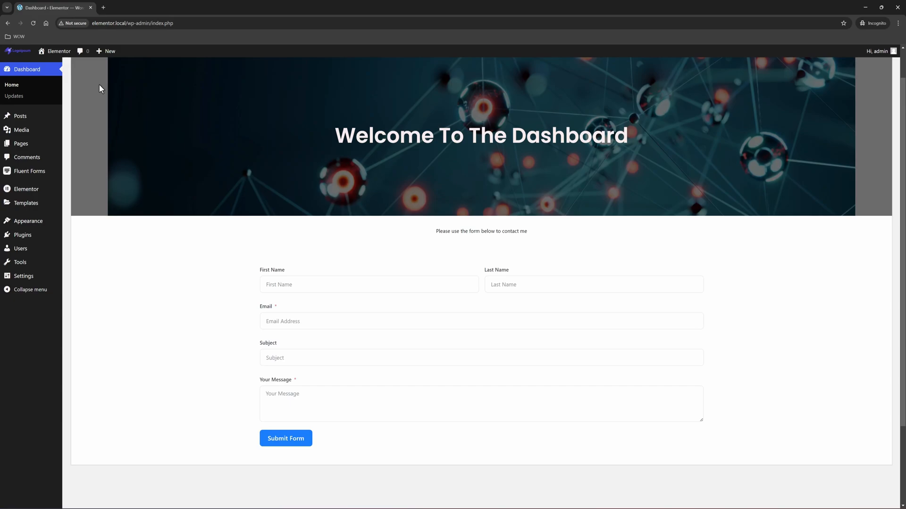
scroll(103, 87, "up", 1)
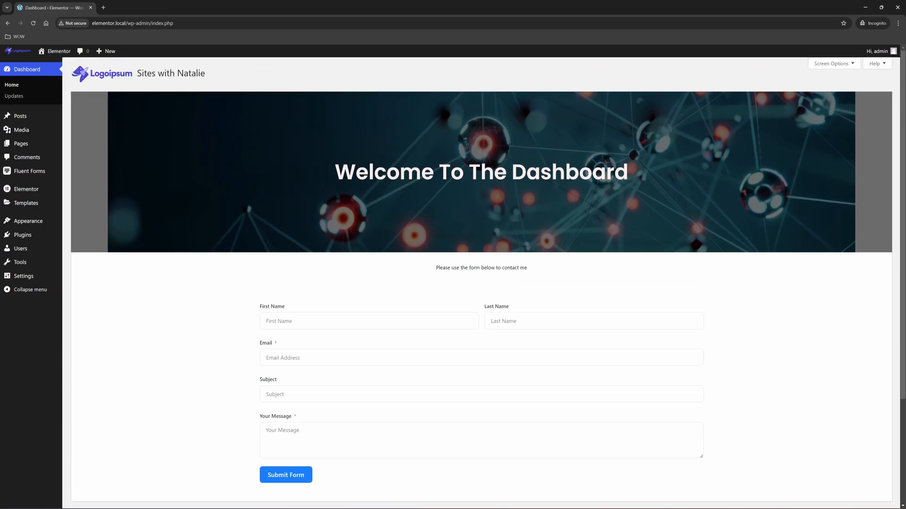